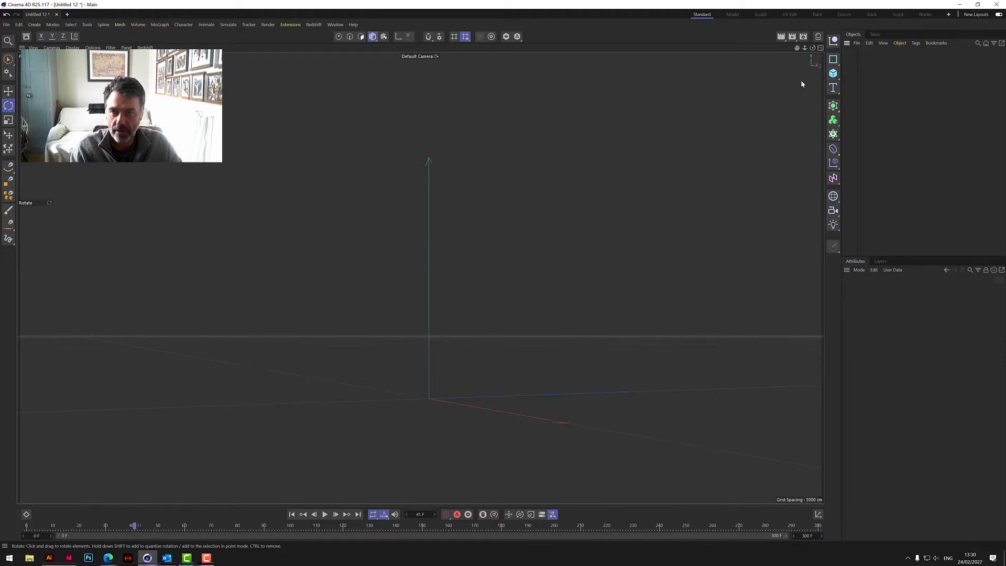
Add a sphere primitive and set its type to Icosahedron
{"action": "left_click", "coordinate": [833, 73]}
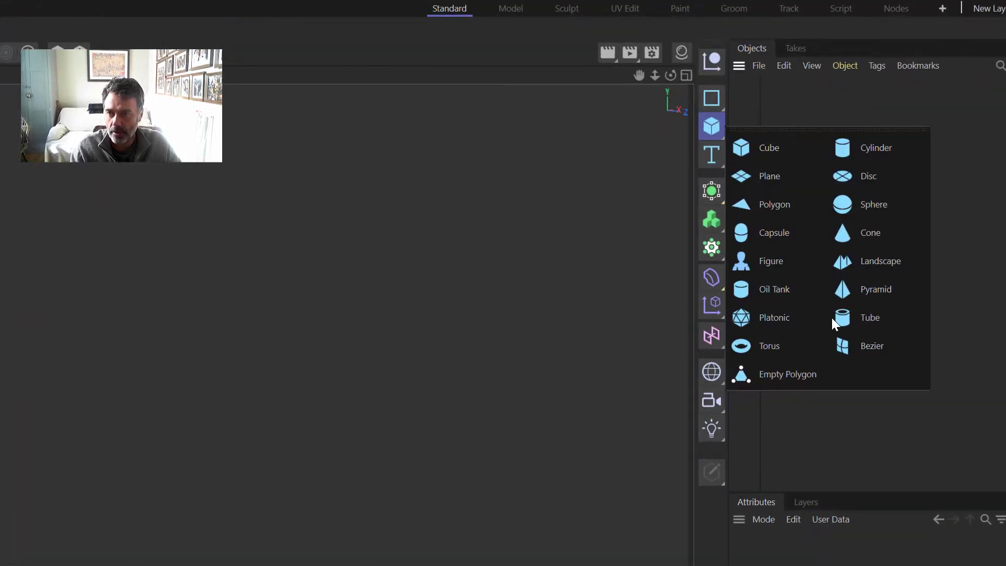
{"action": "left_click", "coordinate": [869, 204]}
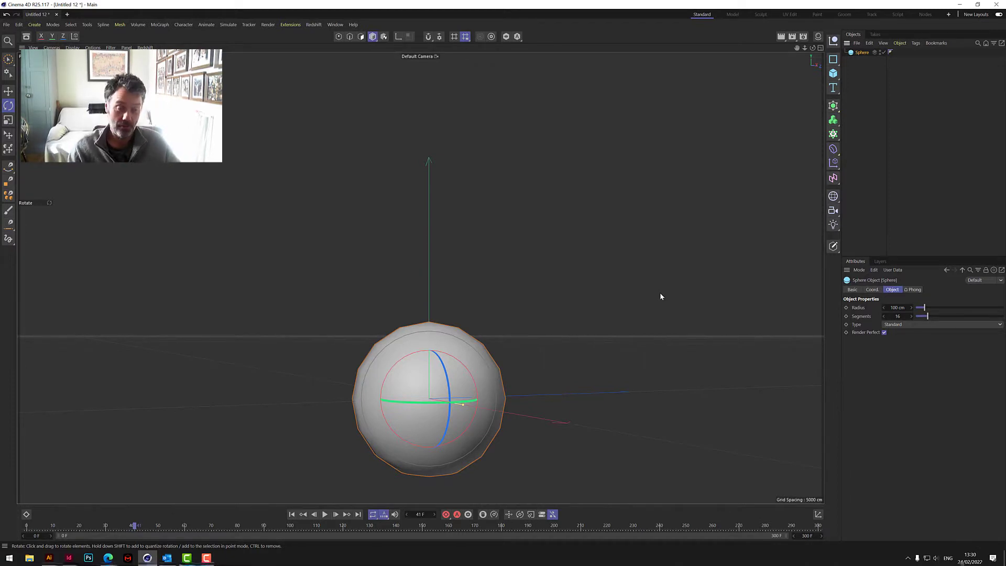
{"action": "left_click", "coordinate": [906, 326]}
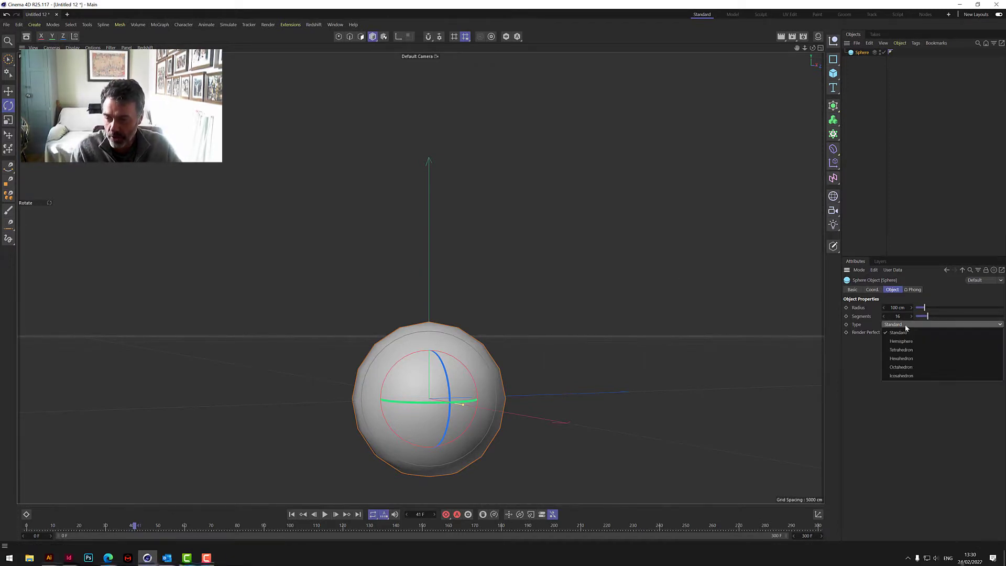
{"action": "left_click", "coordinate": [901, 375]}
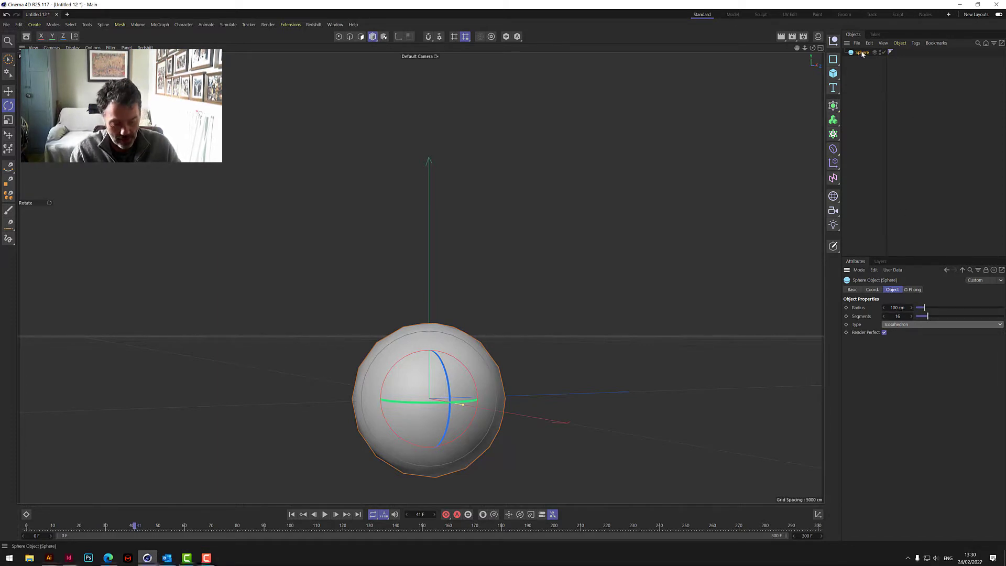
Duplicate the sphere and set the copy's radius to 20 cm
{"action": "left_click_drag", "start_coordinate": [861, 53], "coordinate": [863, 62], "text": "ctrl"}
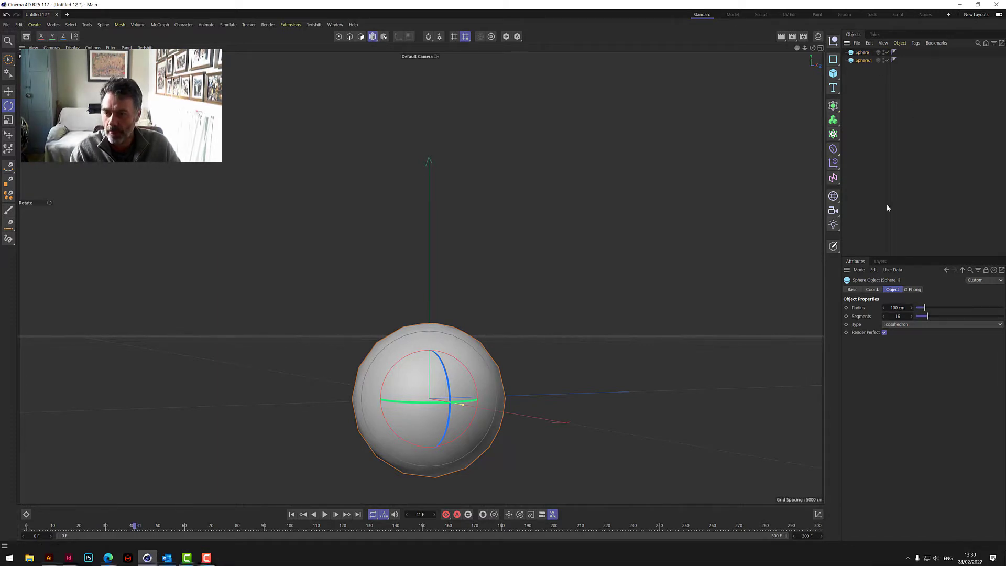
{"action": "double_click", "coordinate": [894, 308]}
{"action": "type", "text": "20"}
{"action": "key", "text": "Return"}
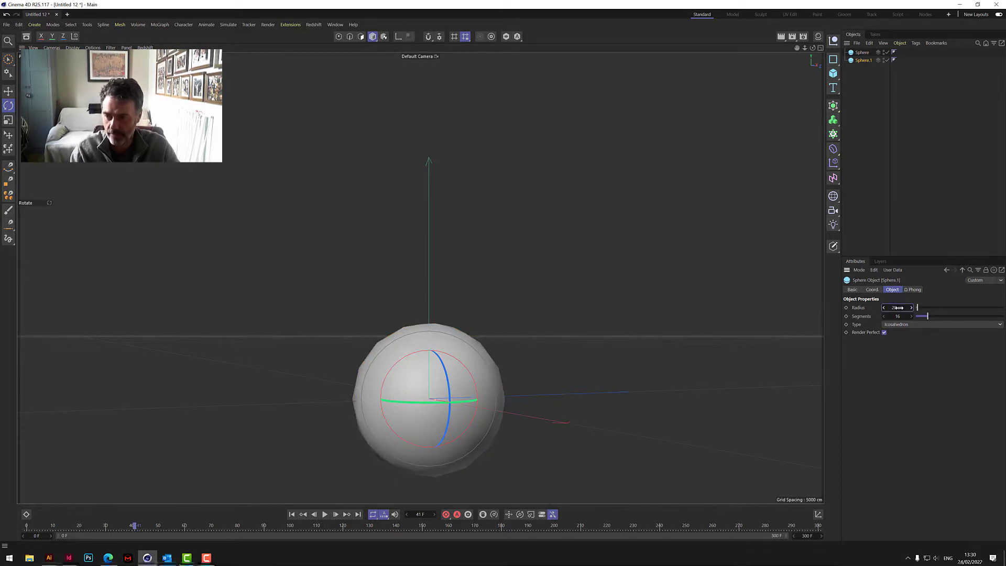
{"action": "left_click", "coordinate": [920, 184]}
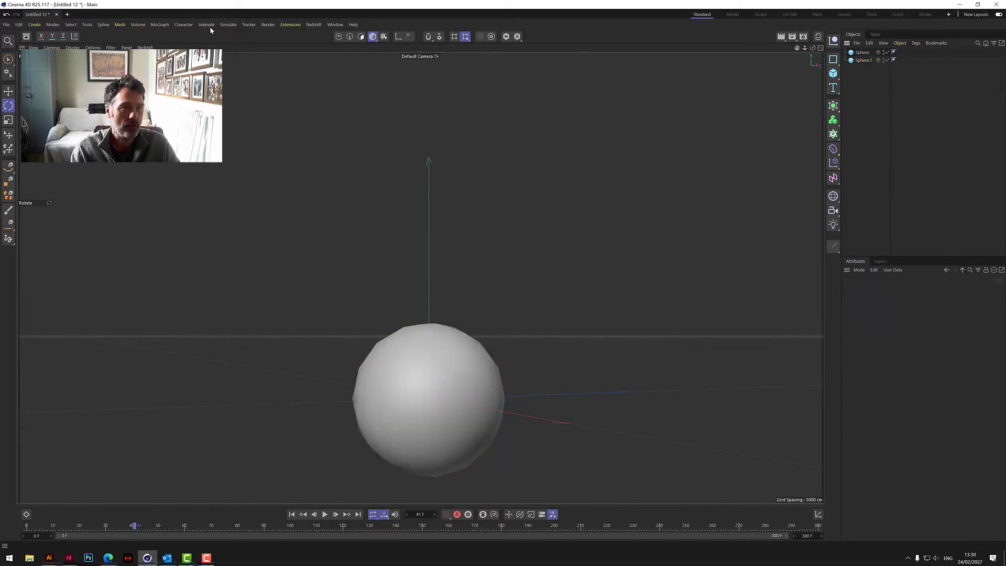
Add a particle emitter and raise it along the vertical axis to just above the large sphere
{"action": "left_click", "coordinate": [228, 25]}
{"action": "mouse_move", "coordinate": [246, 58]}
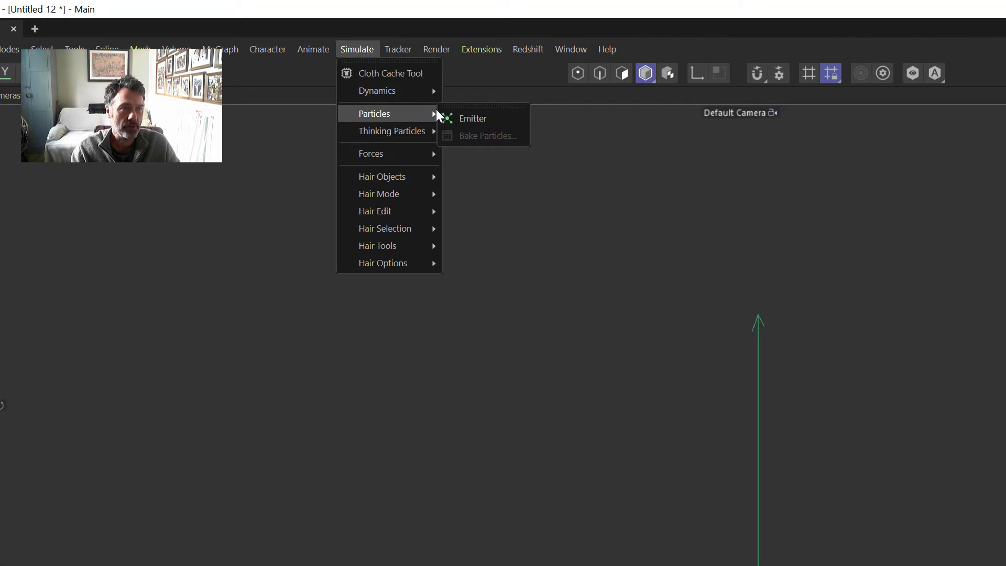
{"action": "left_click", "coordinate": [471, 119]}
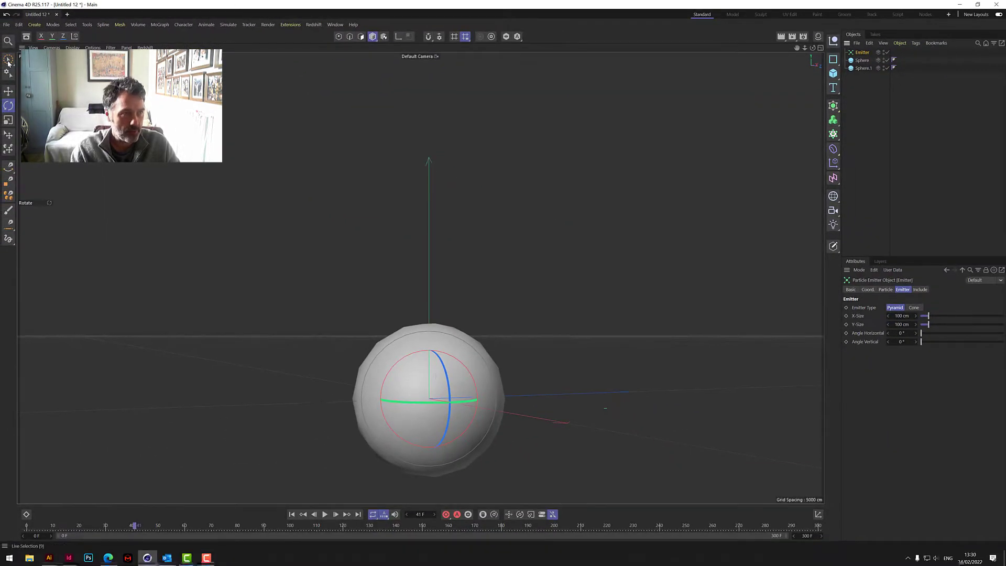
{"action": "key", "text": "9"}
{"action": "left_click_drag", "start_coordinate": [424, 315], "coordinate": [432, 222]}
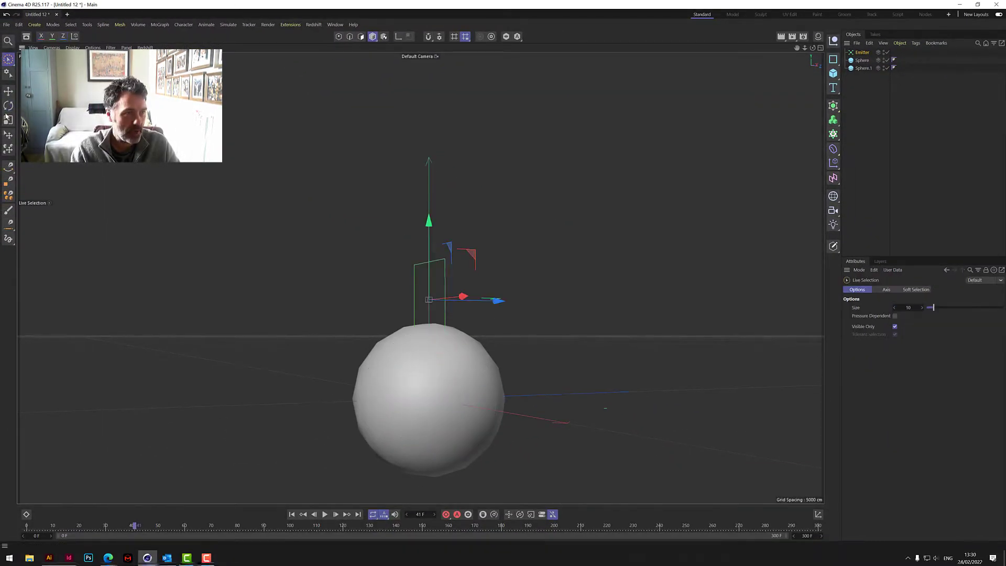
Rotate the emitter so it emits upward, and play the animation to preview the particles
{"action": "key", "text": "r"}
{"action": "left_click_drag", "start_coordinate": [407, 257], "coordinate": [383, 323]}
{"action": "left_click", "coordinate": [303, 513]}
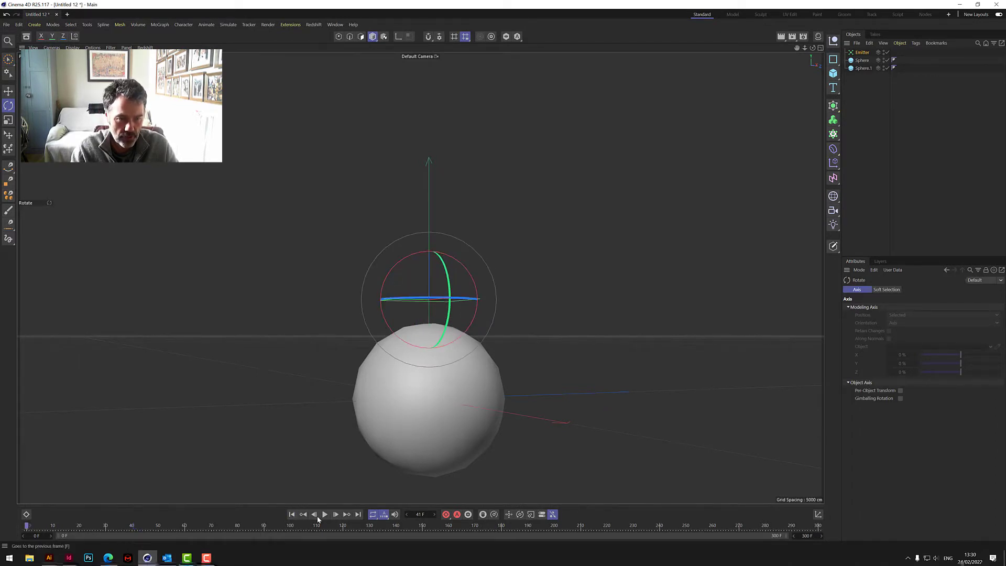
{"action": "left_click", "coordinate": [325, 514]}
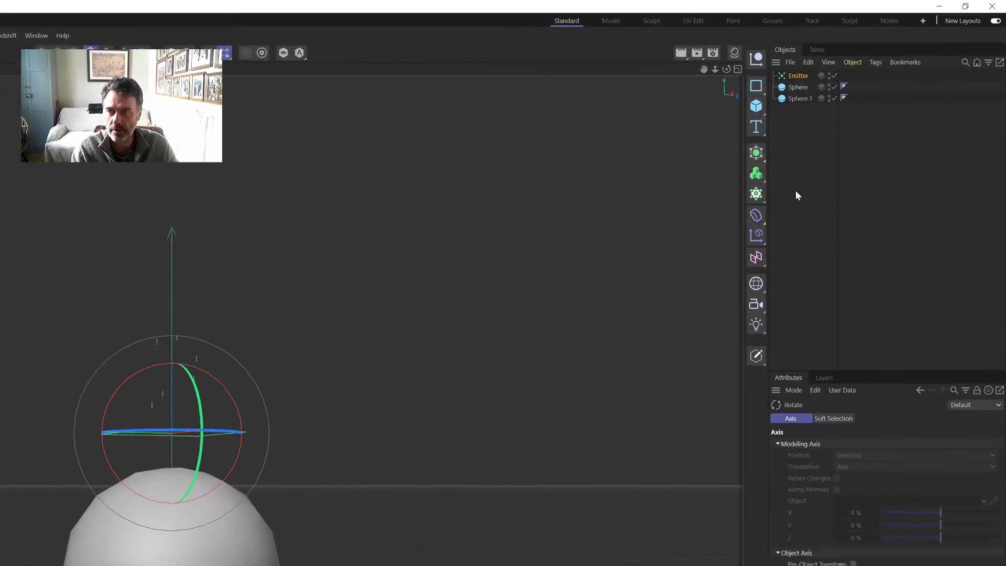
{"action": "left_click", "coordinate": [856, 135]}
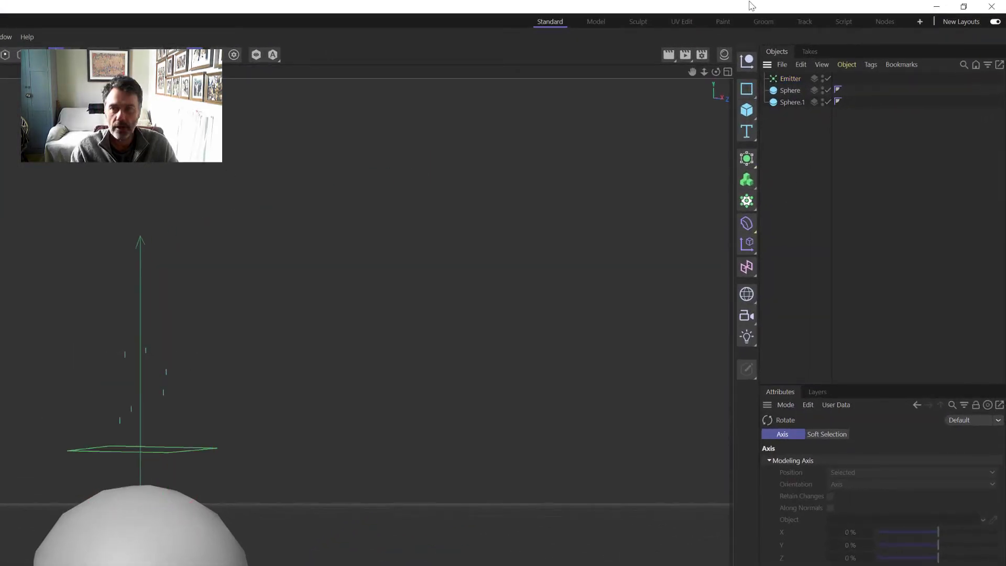
Make the small sphere a child of the emitter and set the emitter's X and Y sizes to 10 cm
{"action": "left_click_drag", "start_coordinate": [799, 102], "coordinate": [791, 79]}
{"action": "left_click", "coordinate": [790, 79]}
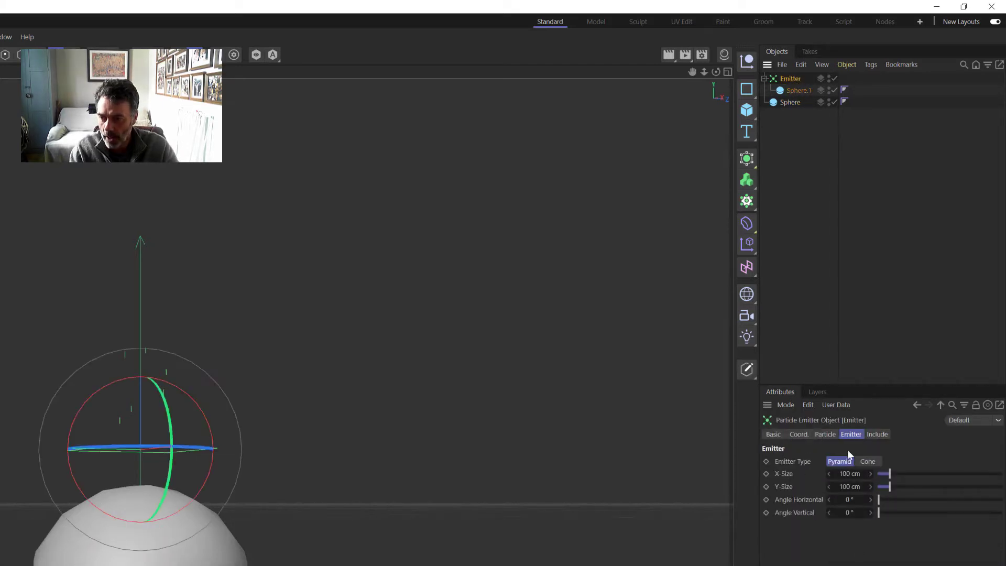
{"action": "left_click", "coordinate": [849, 474]}
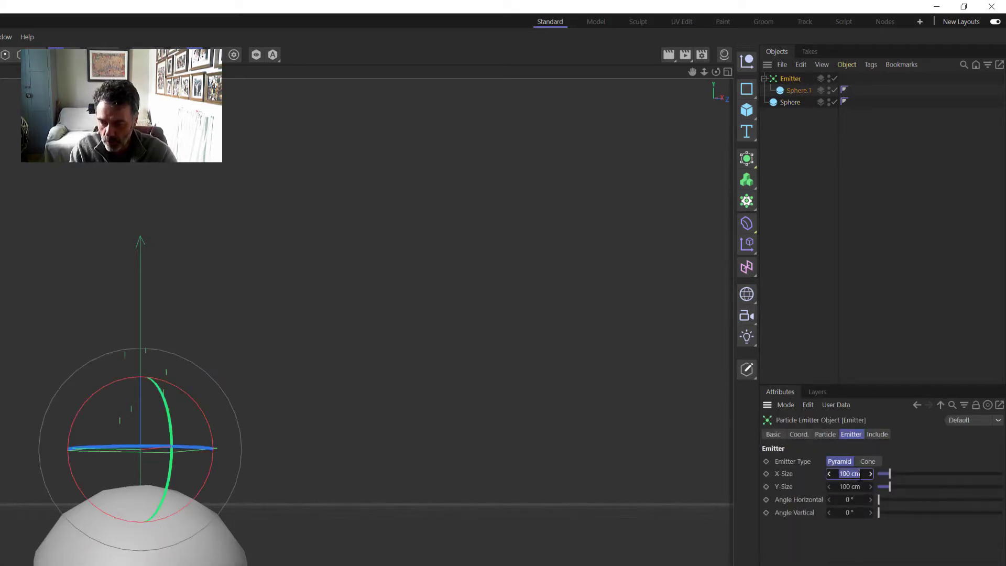
{"action": "type", "text": "10"}
{"action": "key", "text": "Tab"}
{"action": "type", "text": "10"}
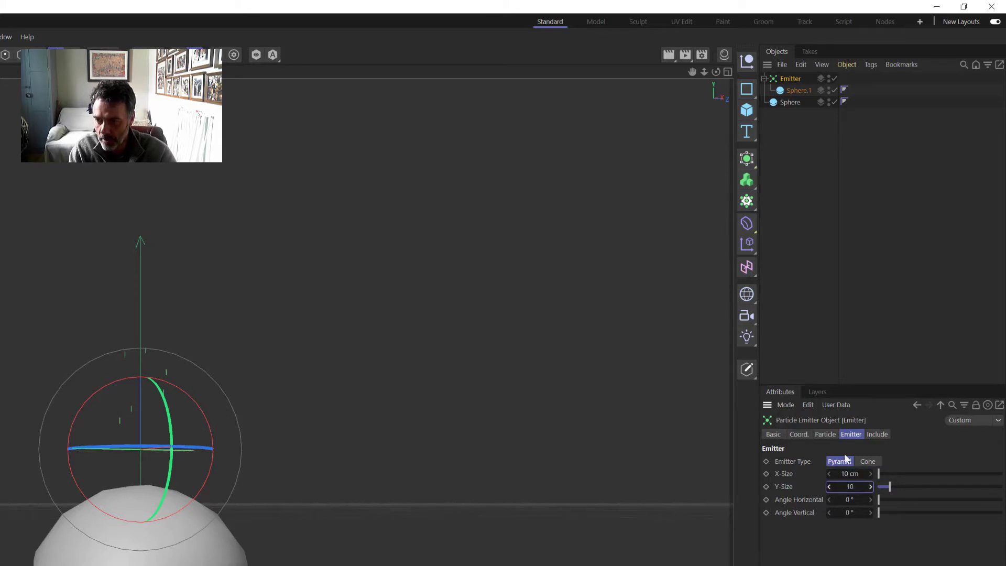
Set the emitter's editor and renderer birthrates to 35 and stop its emission at frame 300
{"action": "left_click", "coordinate": [825, 434]}
{"action": "left_click", "coordinate": [849, 460]}
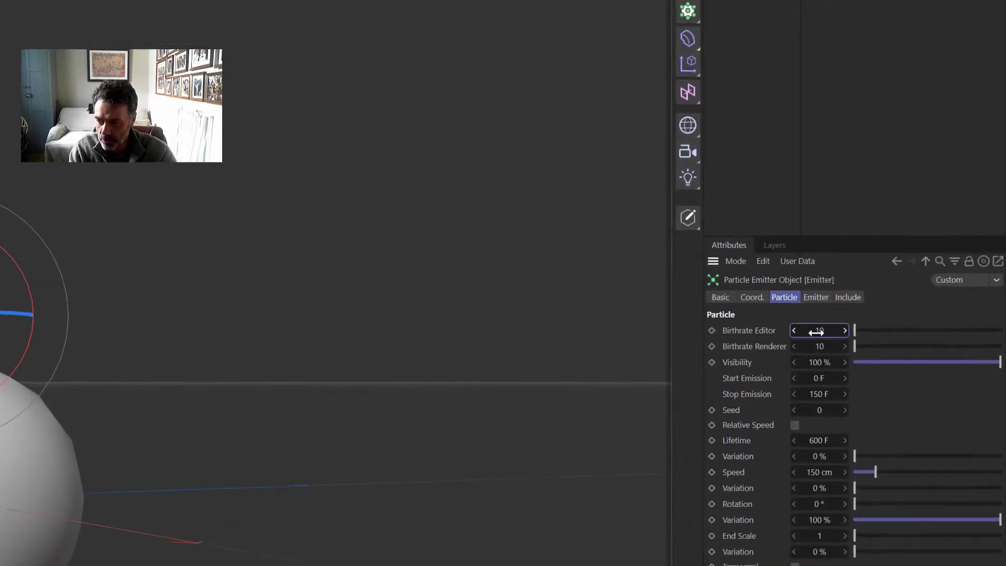
{"action": "left_click", "coordinate": [806, 286]}
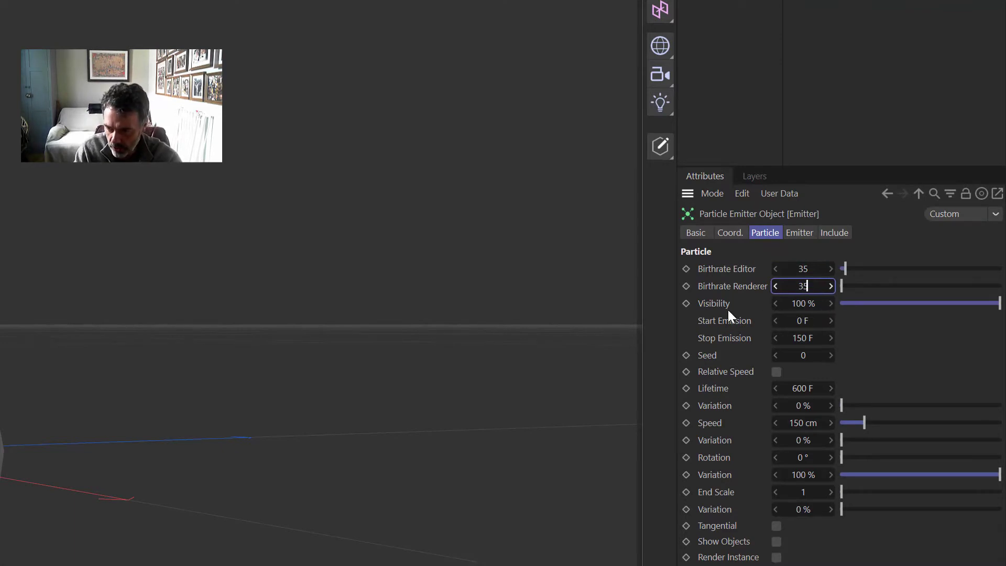
{"action": "left_click", "coordinate": [809, 338]}
{"action": "type", "text": "300"}
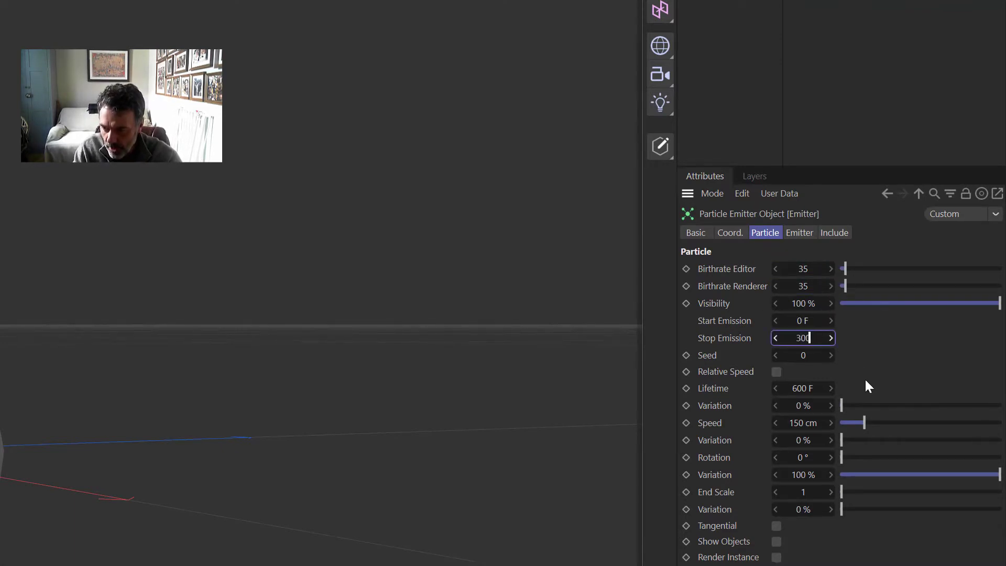
{"action": "key", "text": "Return"}
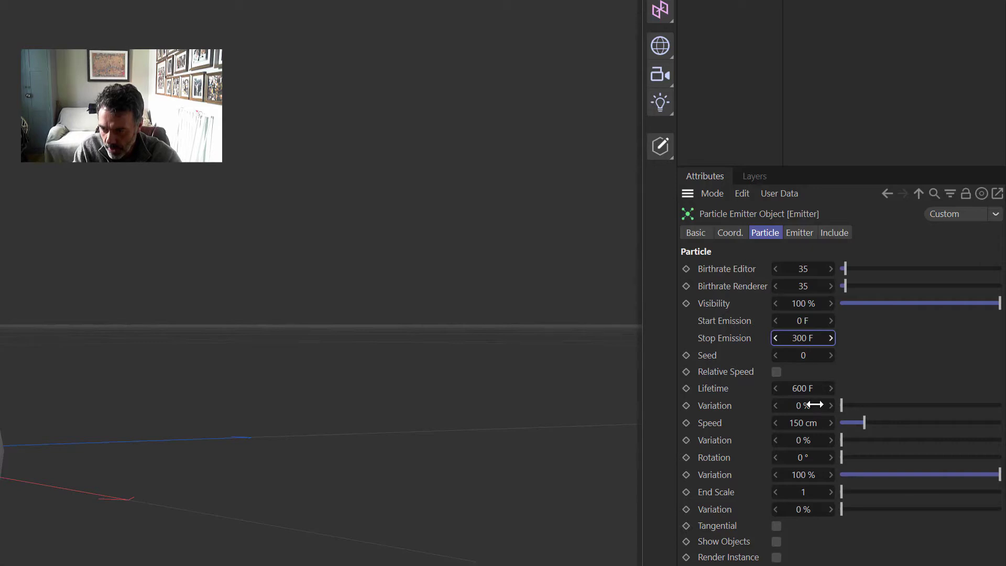
Set the particle lifetime to 100 F and the speed to 300 cm with 60% speed variation
{"action": "left_click", "coordinate": [805, 389]}
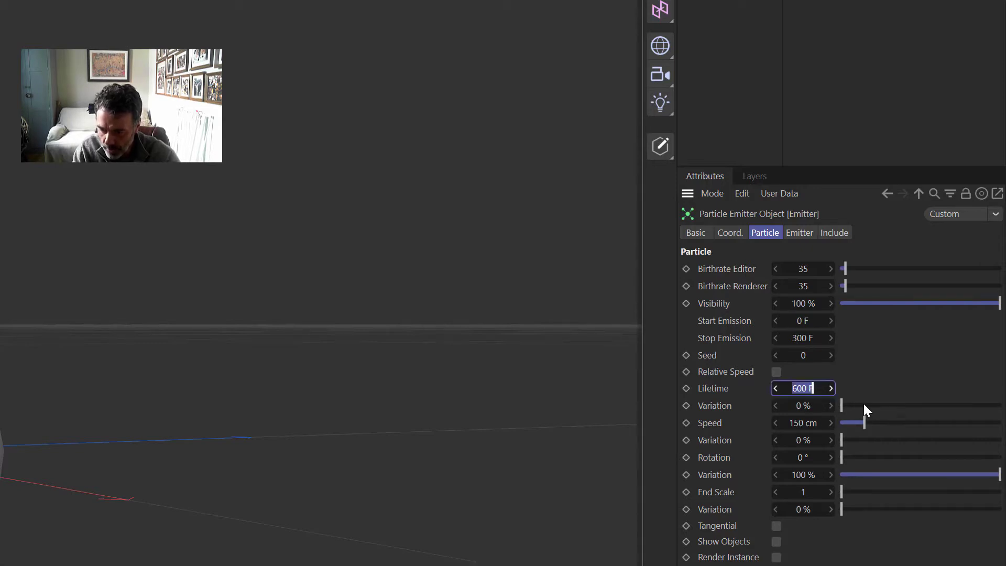
{"action": "type", "text": "100"}
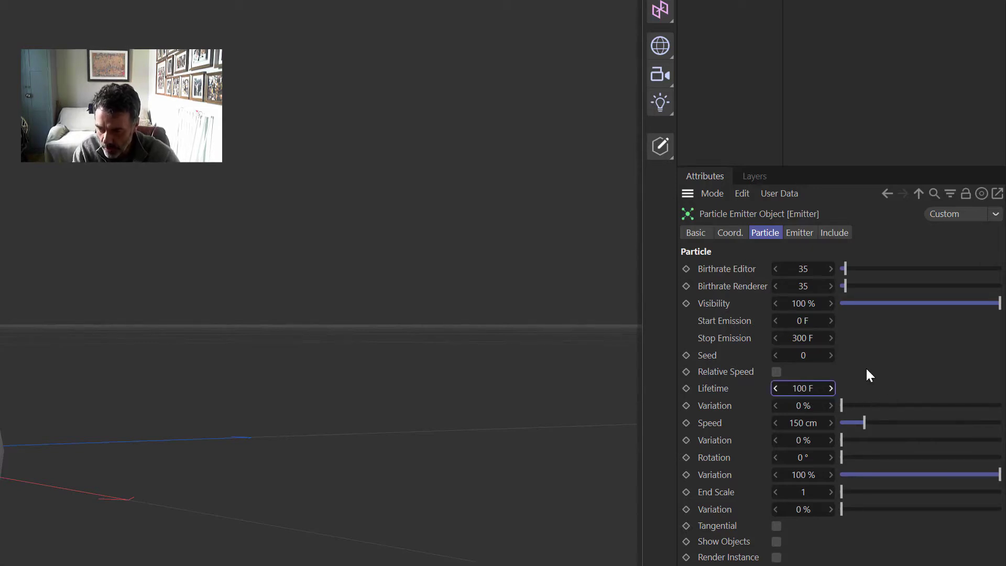
{"action": "left_click", "coordinate": [798, 425]}
{"action": "type", "text": "30"}
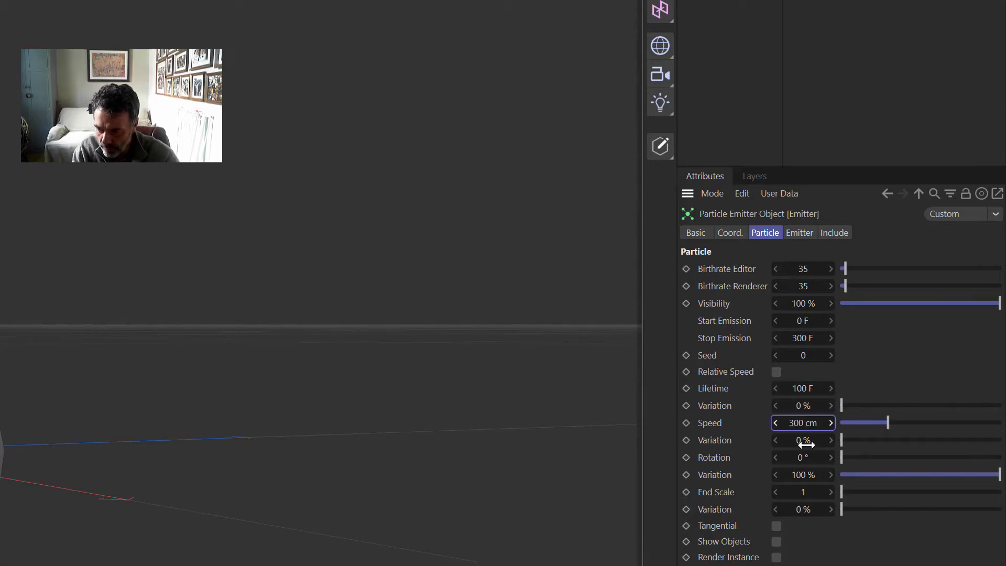
{"action": "left_click", "coordinate": [805, 444]}
{"action": "type", "text": "60"}
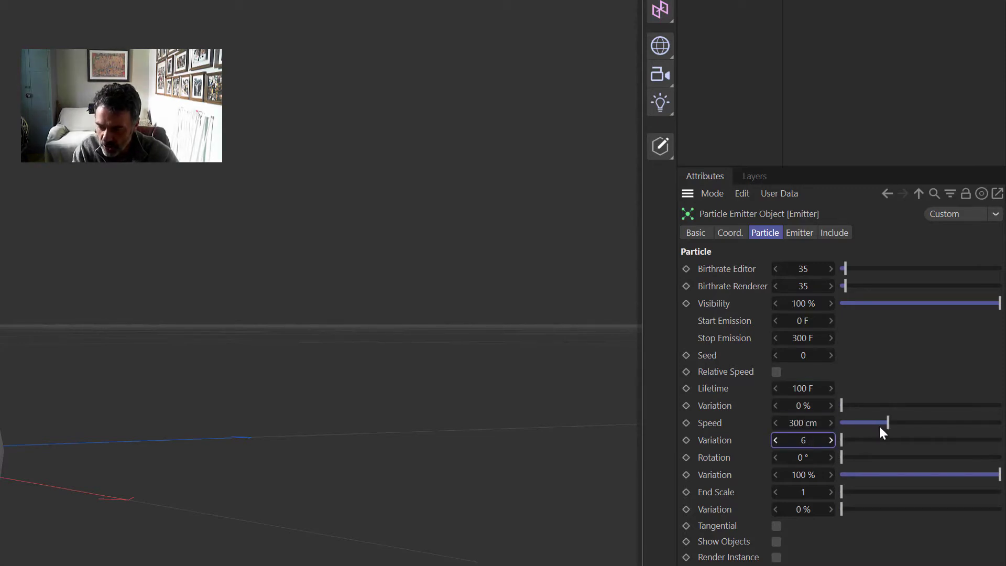
{"action": "key", "text": "Return"}
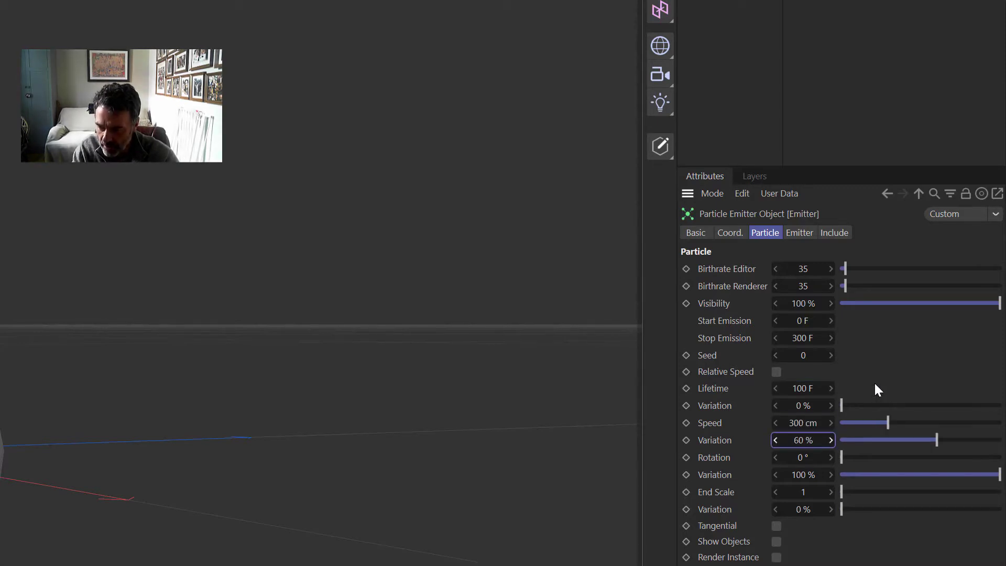
Set the particles' end scale to 0, enable Show Objects, and preview the emitted spheres
{"action": "left_click", "coordinate": [802, 493]}
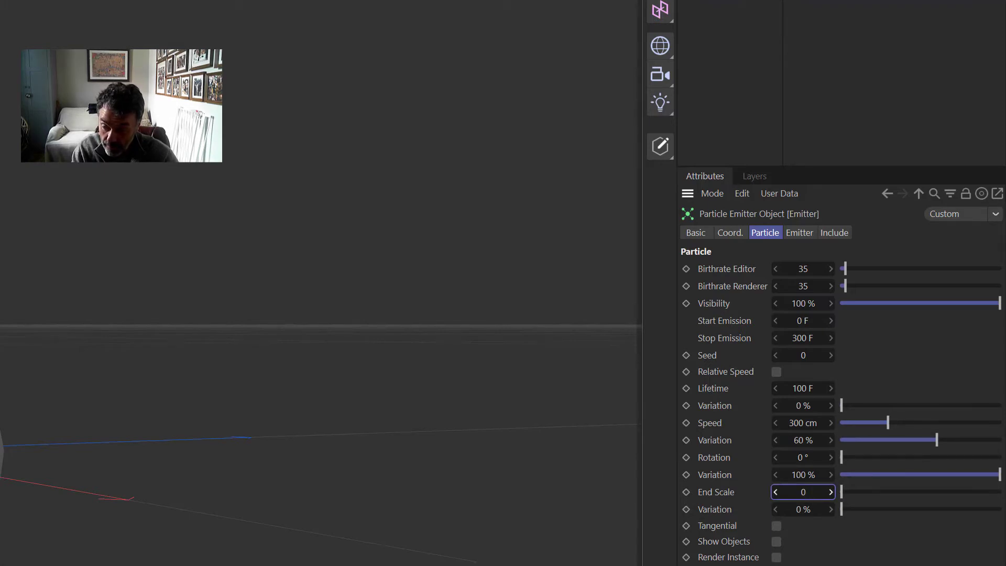
{"action": "left_click", "coordinate": [776, 541]}
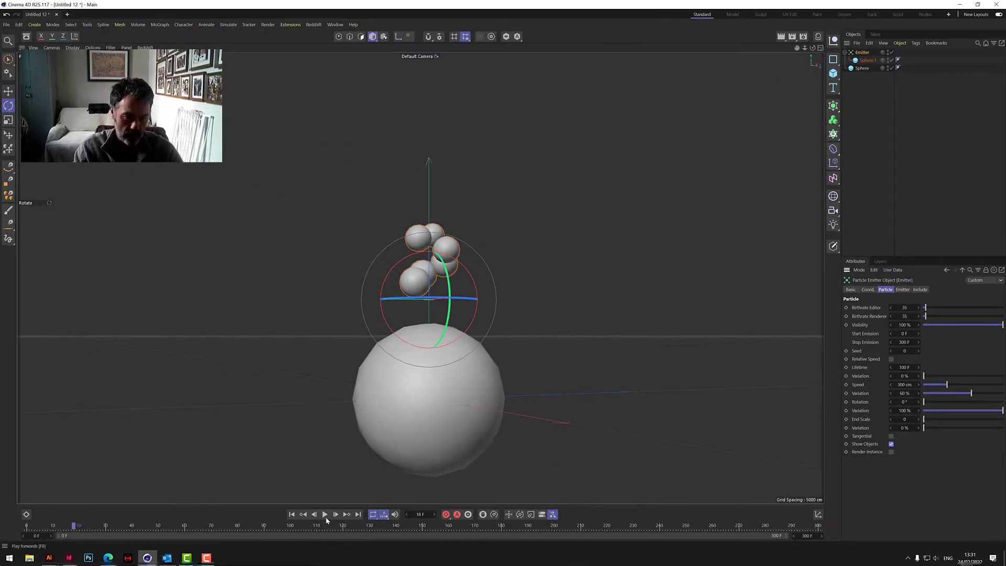
{"action": "left_click", "coordinate": [325, 515]}
{"action": "left_click", "coordinate": [325, 515]}
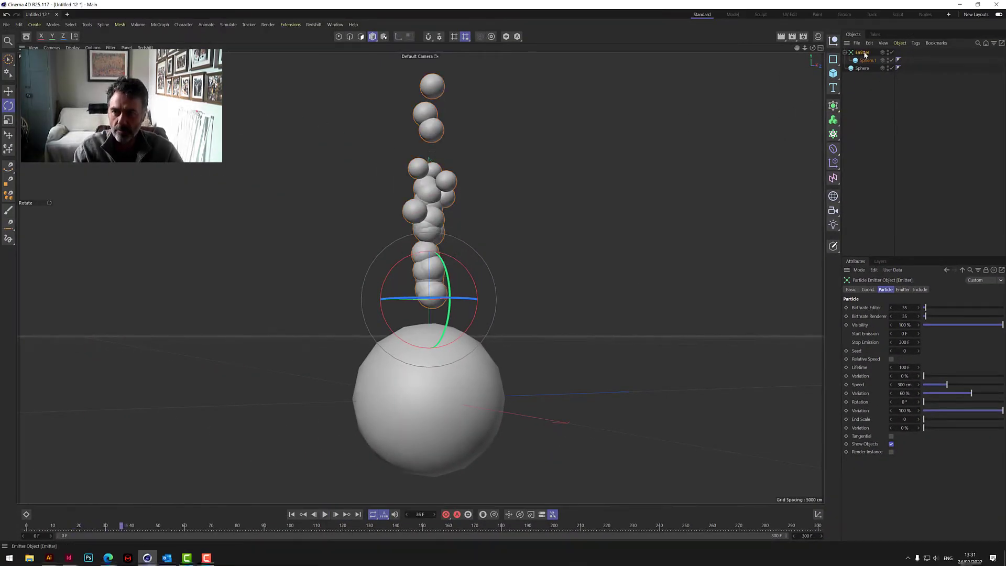
Lower the emitter about 86 cm into the large sphere and play the animation to preview the stream
{"action": "key", "text": "9"}
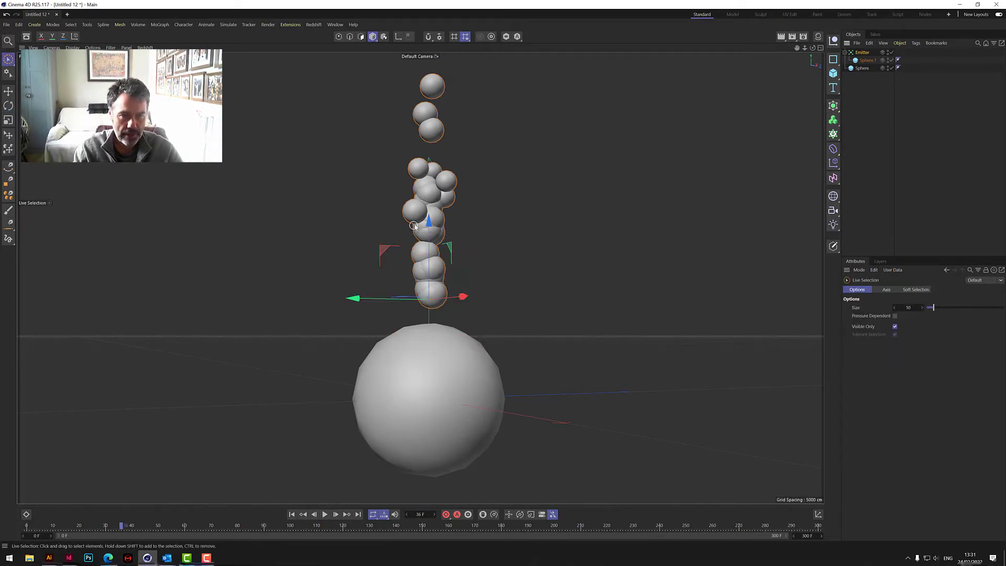
{"action": "left_click_drag", "start_coordinate": [429, 222], "coordinate": [431, 287]}
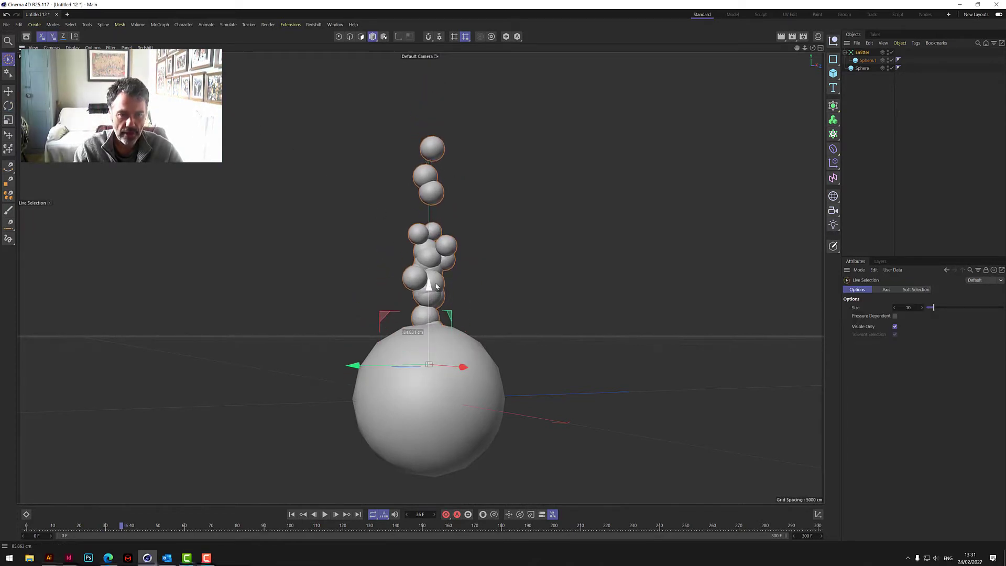
{"action": "left_click", "coordinate": [850, 120]}
{"action": "left_click", "coordinate": [325, 515]}
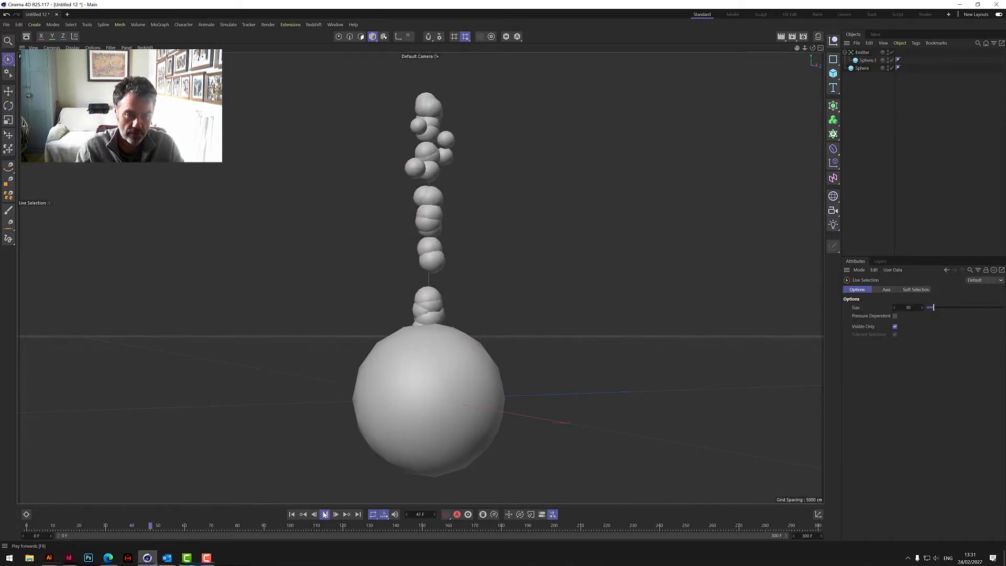
{"action": "left_click", "coordinate": [325, 515]}
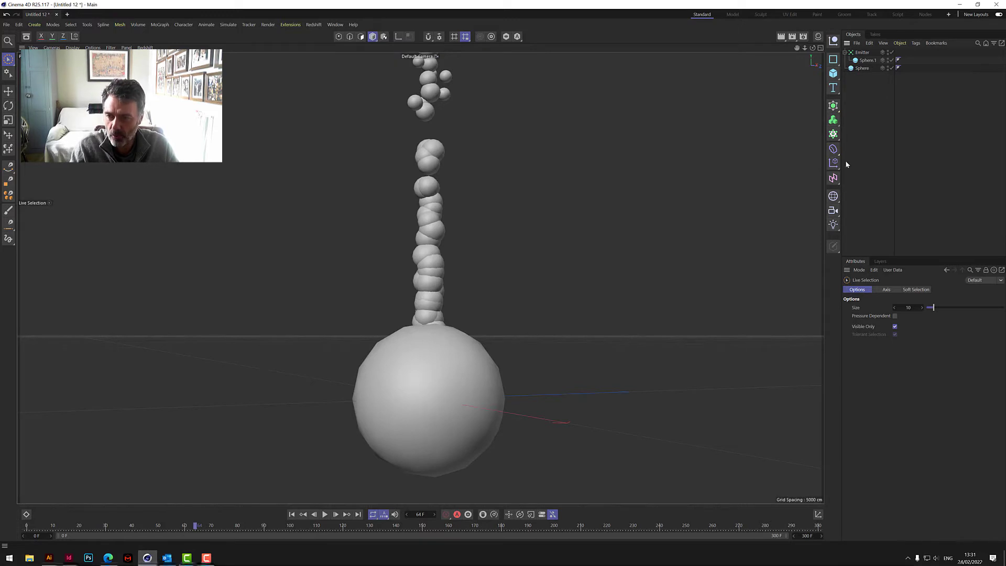
Add a Metaball generator and a Smoothing deformer to the scene
{"action": "left_click", "coordinate": [702, 121]}
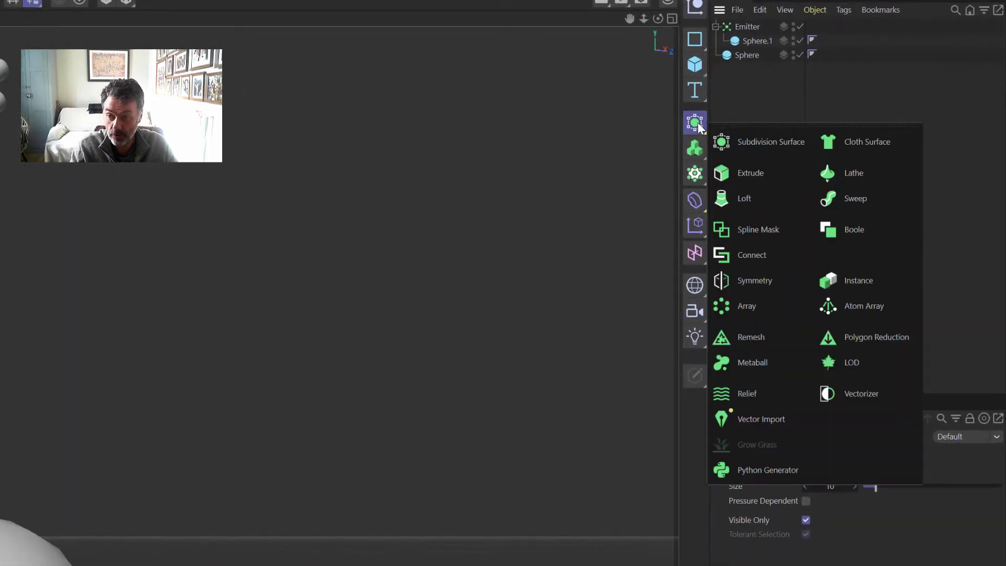
{"action": "left_click", "coordinate": [756, 367]}
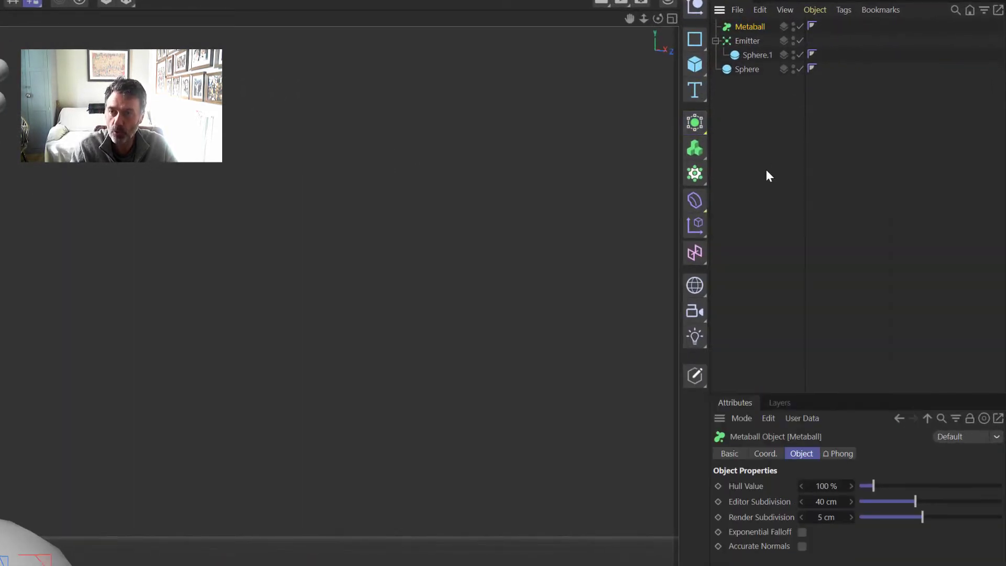
{"action": "left_click", "coordinate": [694, 202]}
{"action": "left_click", "coordinate": [771, 490]}
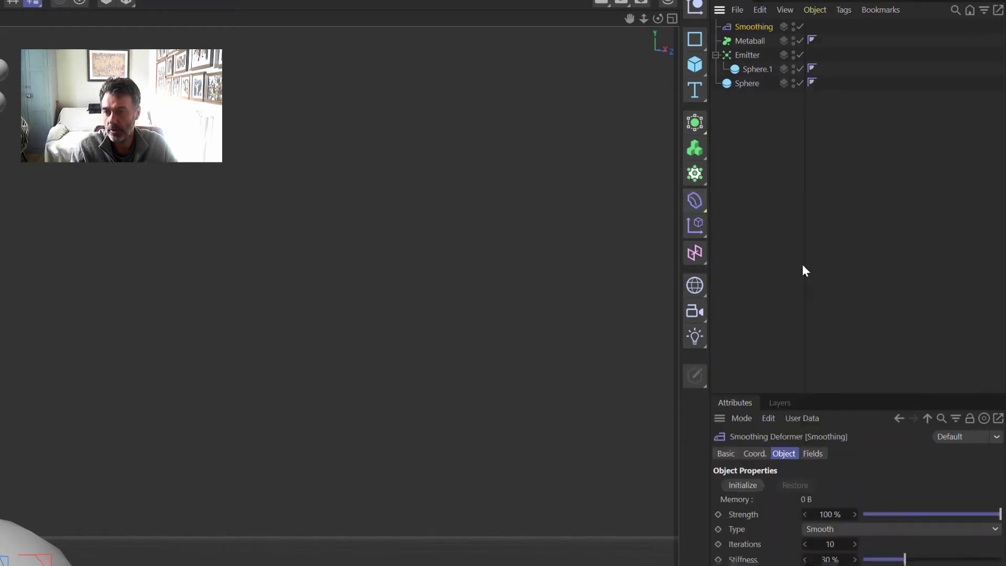
Nest the Emitter with its small sphere and the large Sphere under the Metaball object
{"action": "left_click", "coordinate": [748, 55]}
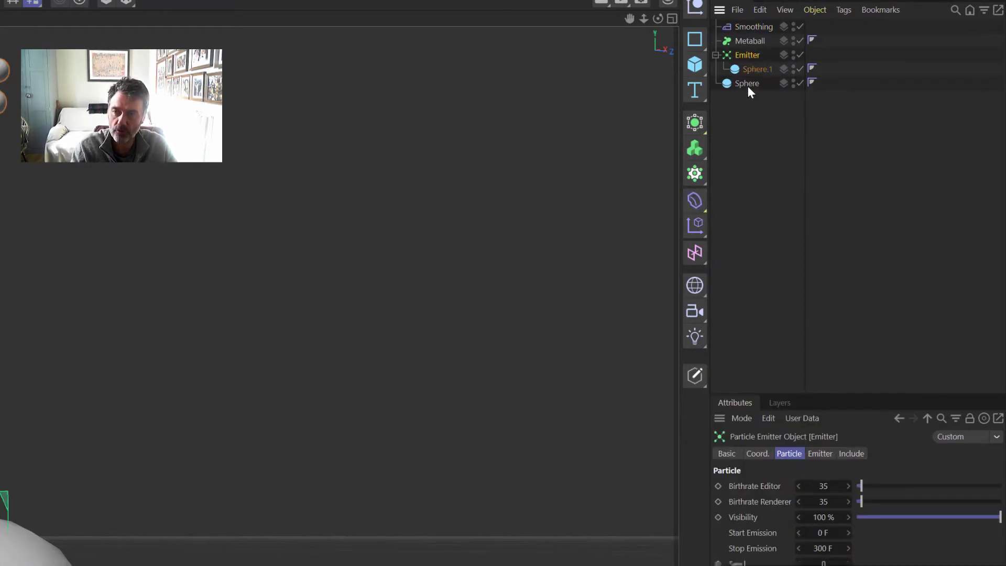
{"action": "left_click", "coordinate": [748, 83], "text": "shift"}
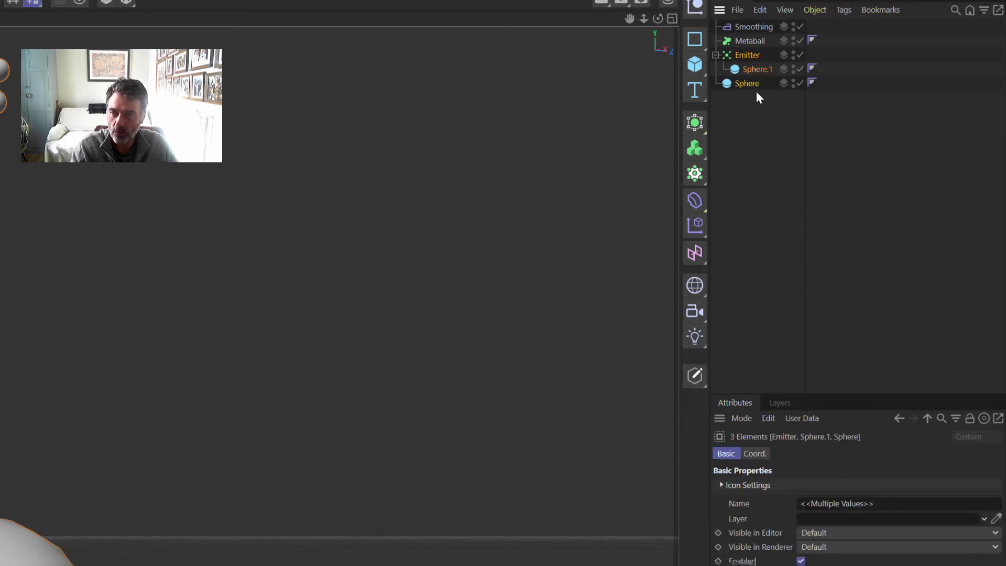
{"action": "left_click_drag", "start_coordinate": [752, 55], "coordinate": [753, 41]}
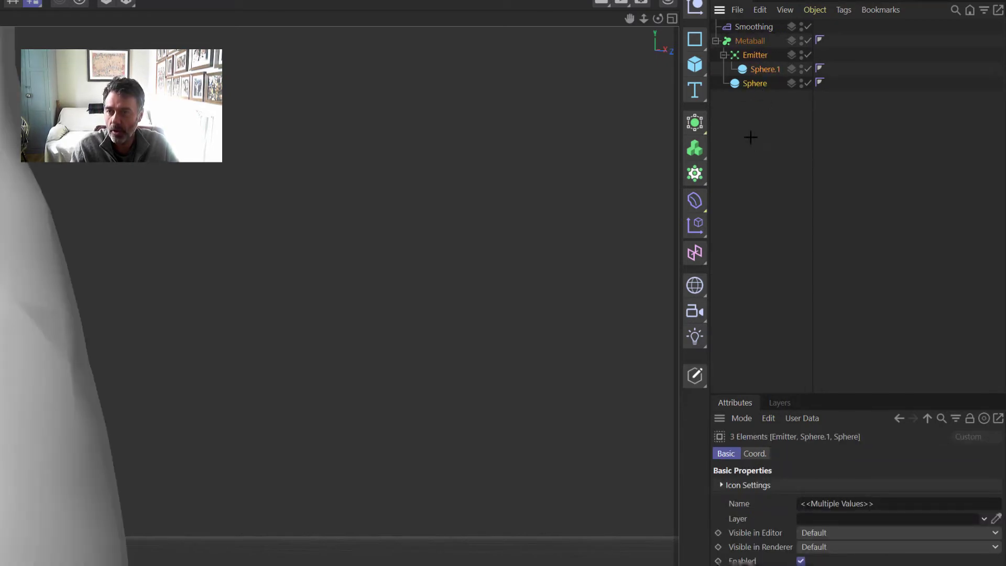
{"action": "left_click", "coordinate": [750, 138]}
Move the large Sphere above the Emitter inside the Metaball and play the animation to preview the merged shape
{"action": "left_click", "coordinate": [755, 84]}
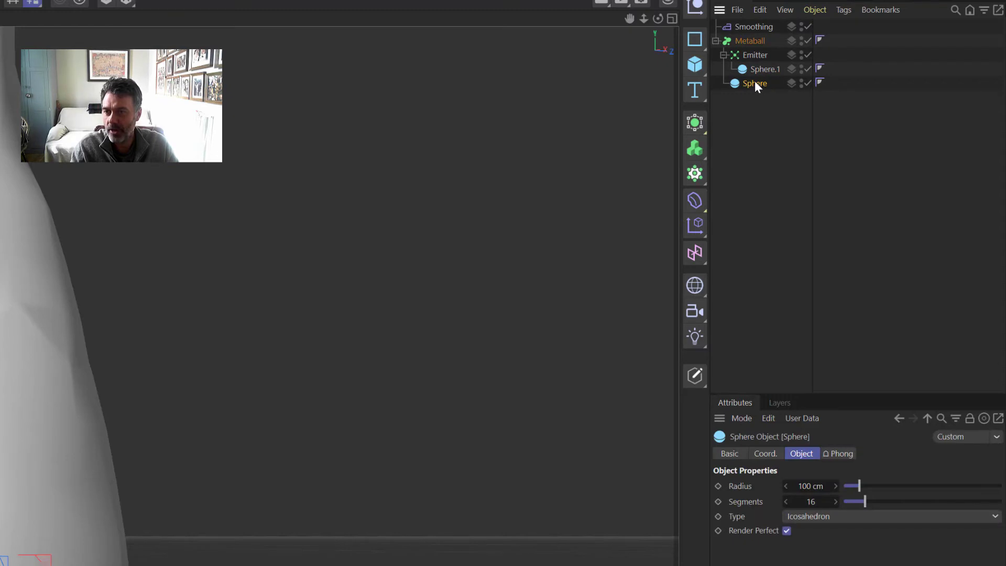
{"action": "left_click_drag", "start_coordinate": [754, 82], "coordinate": [759, 49]}
{"action": "left_click", "coordinate": [772, 137]}
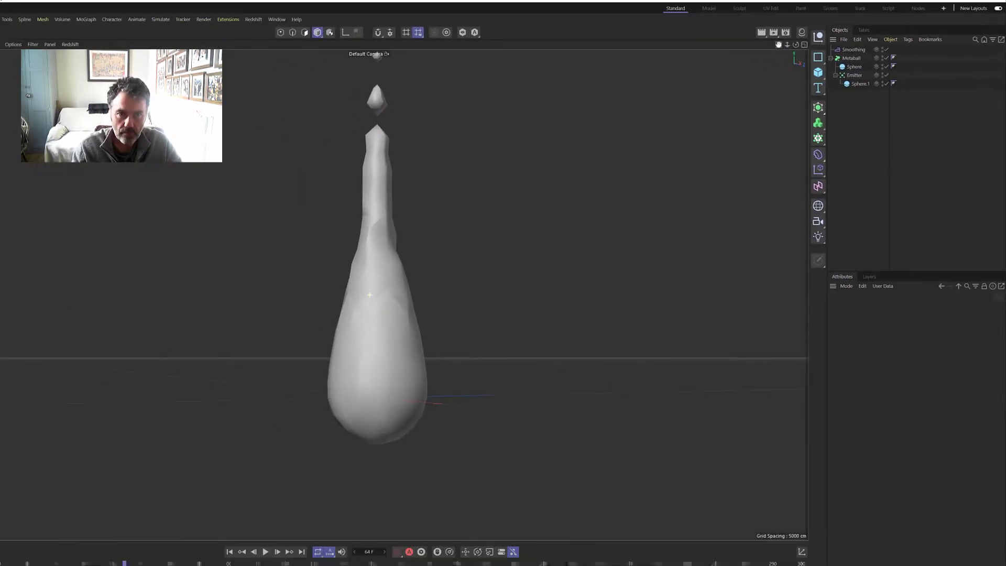
{"action": "left_click", "coordinate": [265, 551]}
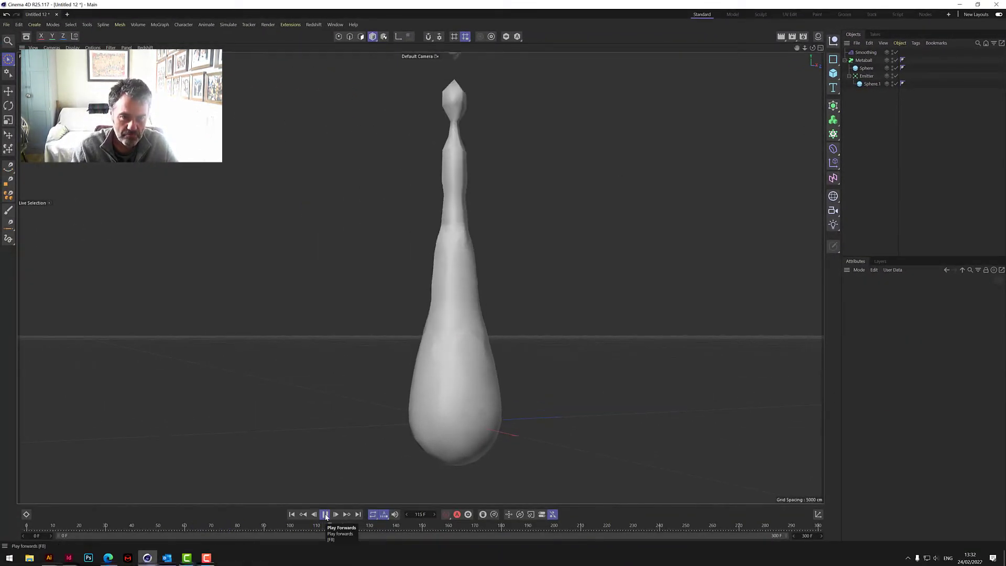
{"action": "left_click", "coordinate": [325, 514]}
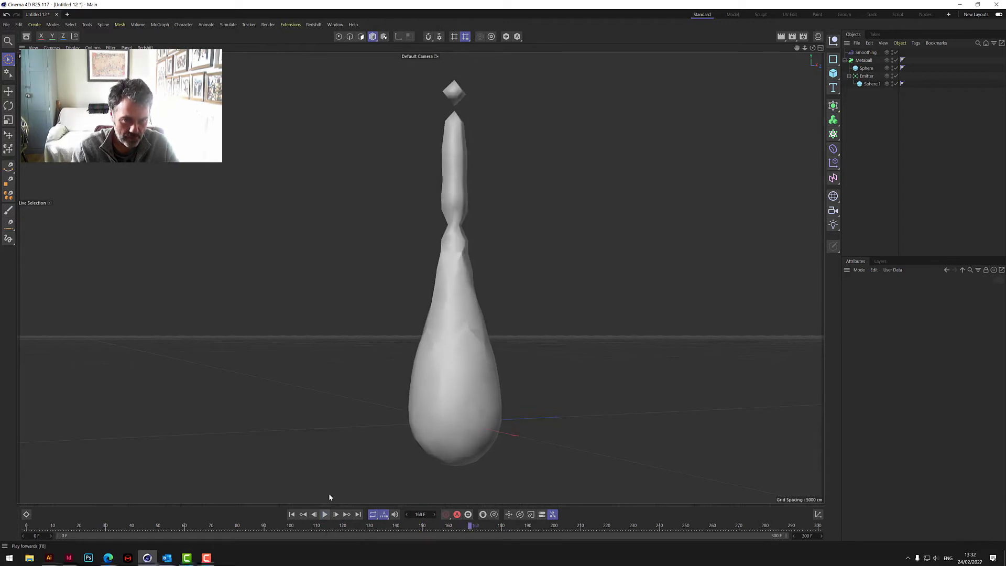
Set the Metaball's hull value to 650% and both its editor and render subdivision to 4 cm
{"action": "left_click", "coordinate": [863, 60]}
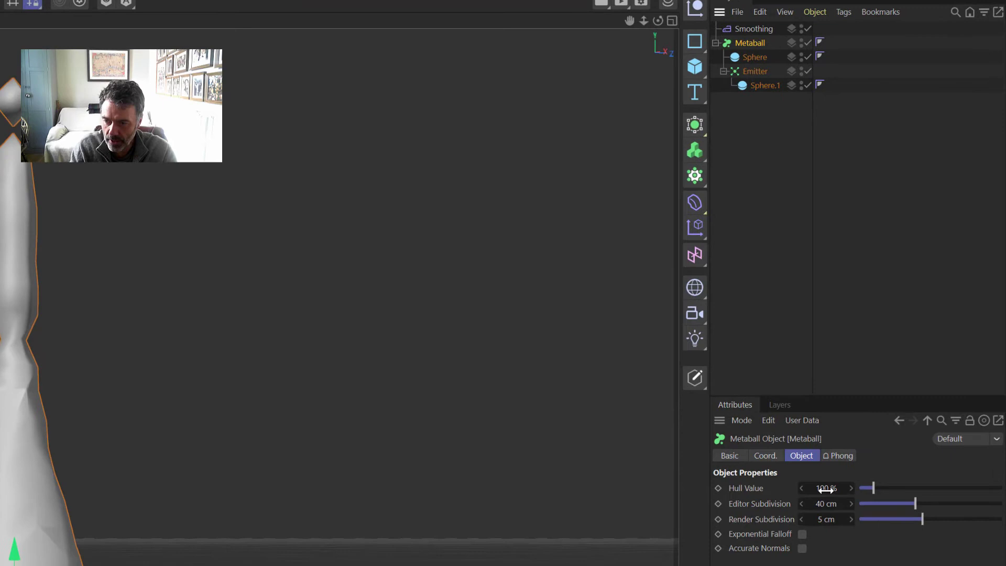
{"action": "left_click", "coordinate": [826, 489]}
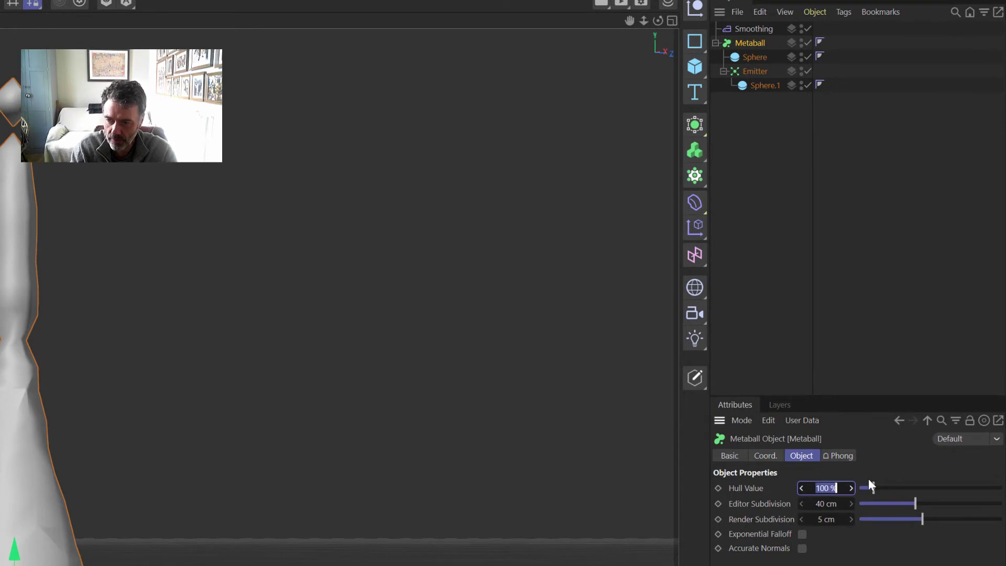
{"action": "type", "text": "650"}
{"action": "key", "text": "Return"}
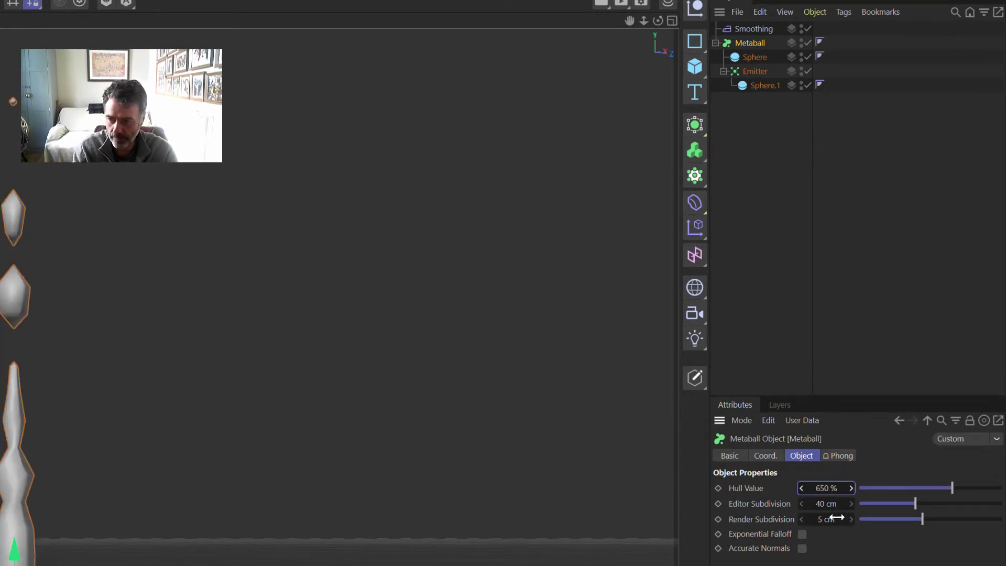
{"action": "left_click", "coordinate": [827, 503]}
{"action": "type", "text": "4"}
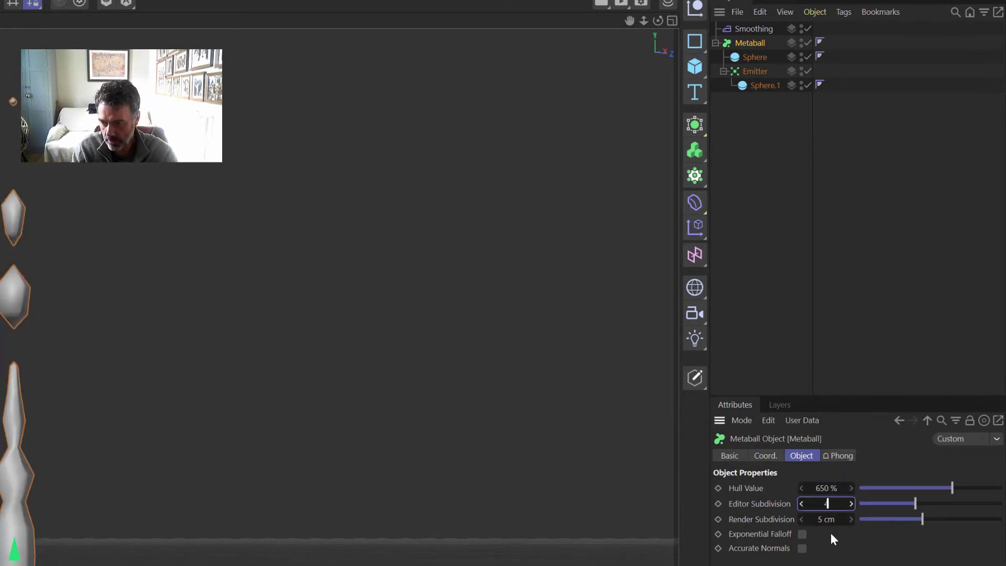
{"action": "key", "text": "Tab"}
{"action": "type", "text": "4"}
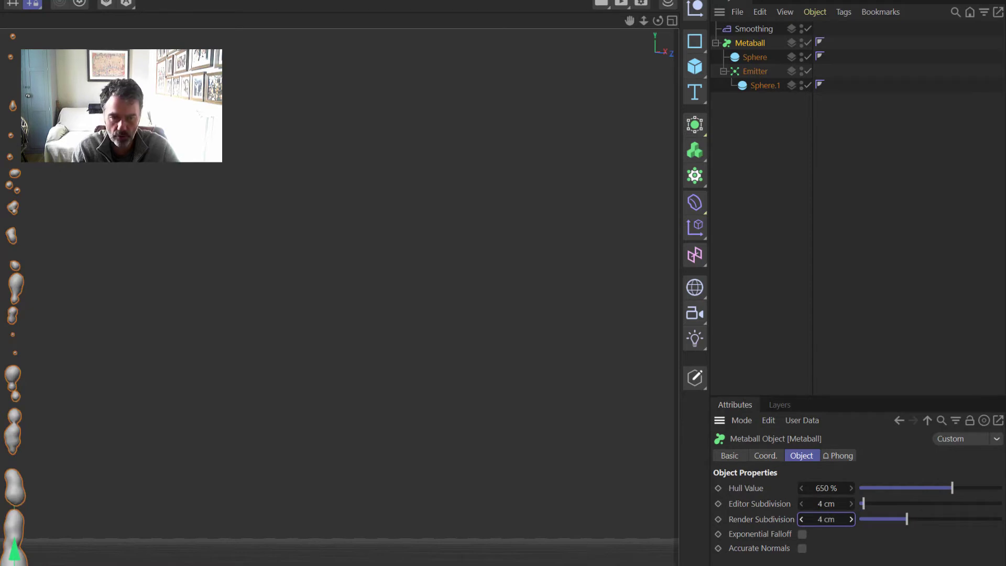
Set the Smoothing deformer's iterations to 30 and its stiffness to 0%
{"action": "left_click", "coordinate": [755, 29]}
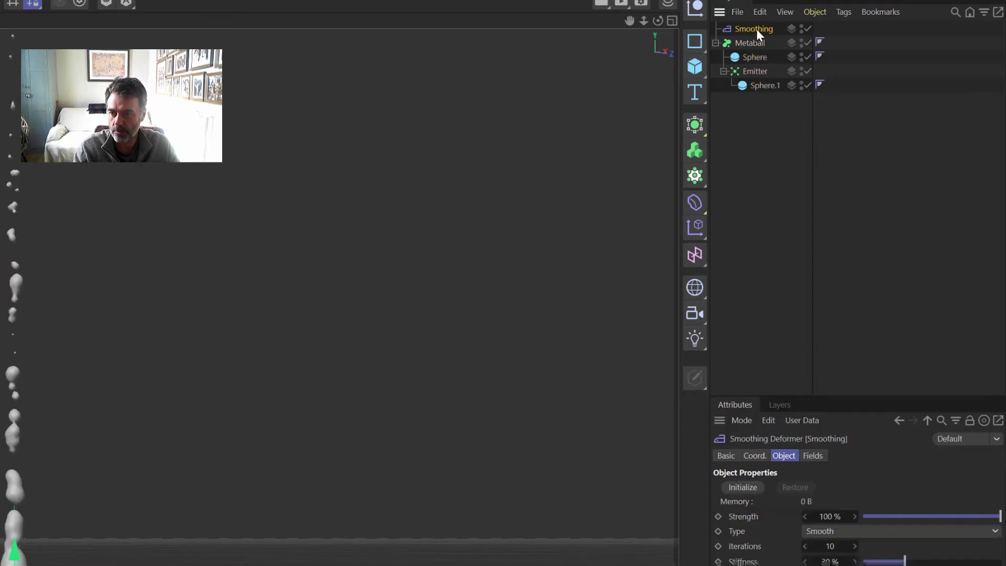
{"action": "left_click", "coordinate": [835, 546]}
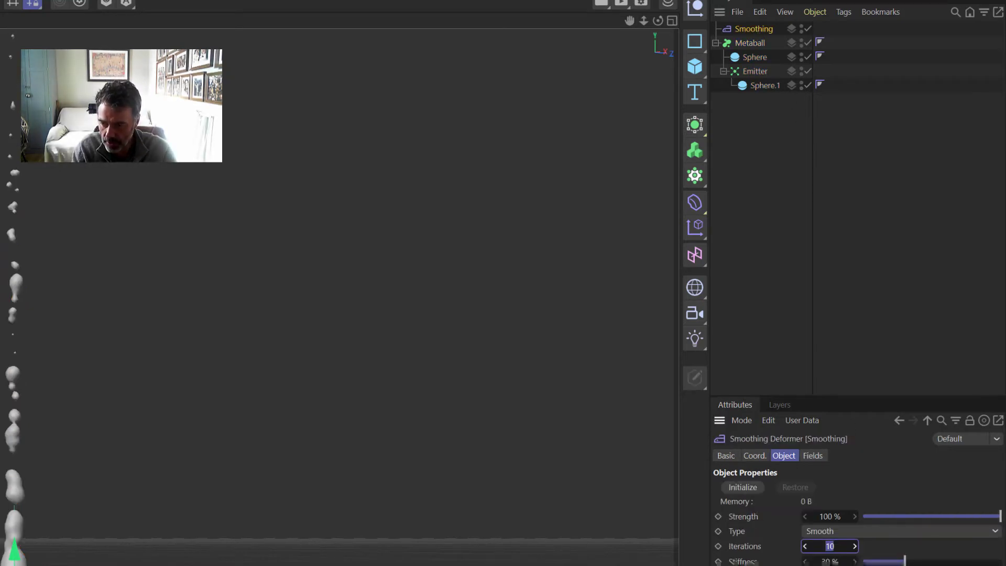
{"action": "type", "text": "30"}
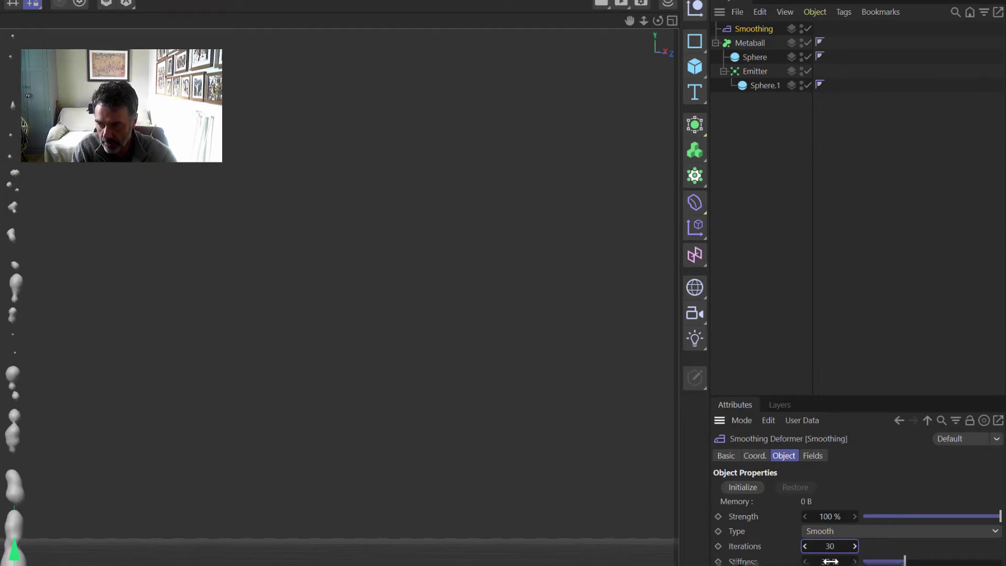
{"action": "key", "text": "Tab"}
{"action": "type", "text": "0"}
{"action": "key", "text": "Return"}
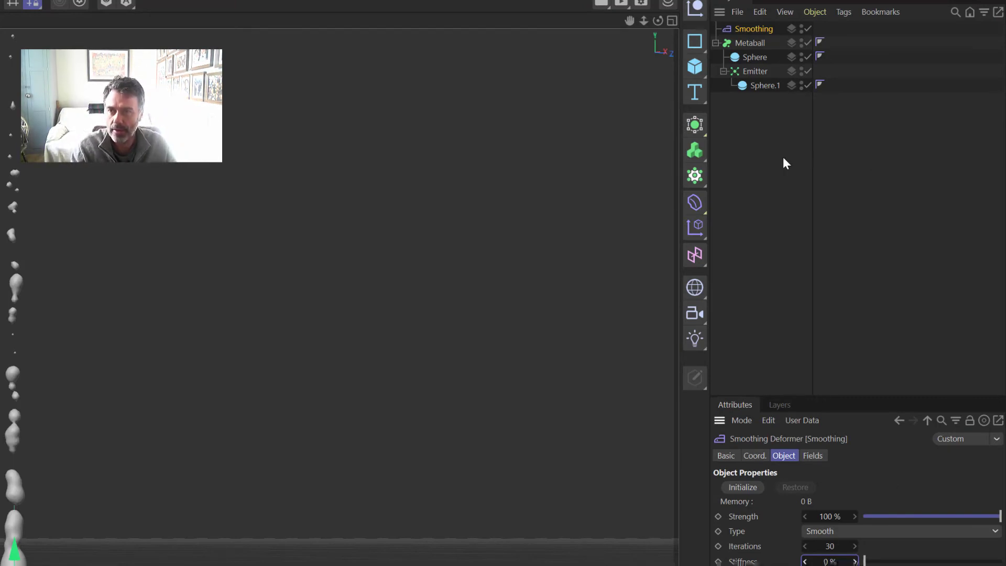
Group the Smoothing deformer and the whole Metaball hierarchy under a null named flame and expand it
{"action": "left_click", "coordinate": [763, 85], "text": "shift"}
{"action": "right_click", "coordinate": [762, 85]}
{"action": "key", "text": "alt+g"}
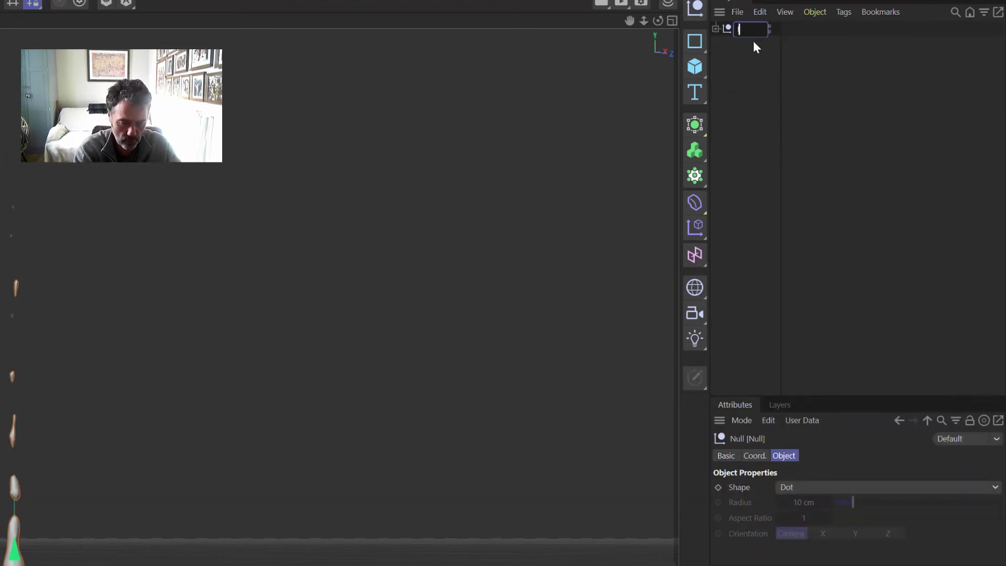
{"action": "type", "text": "flame"}
{"action": "key", "text": "Return"}
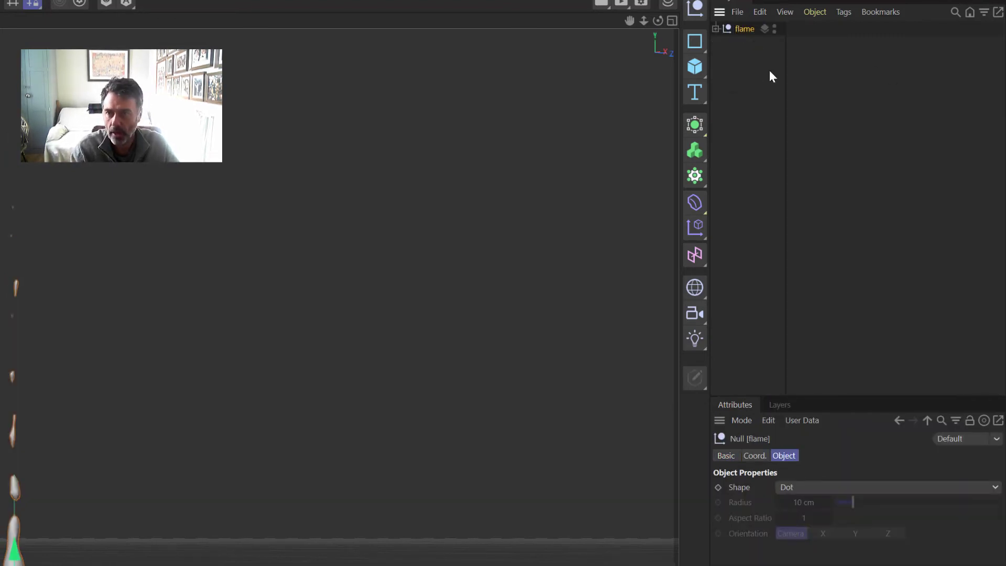
{"action": "left_click", "coordinate": [715, 29]}
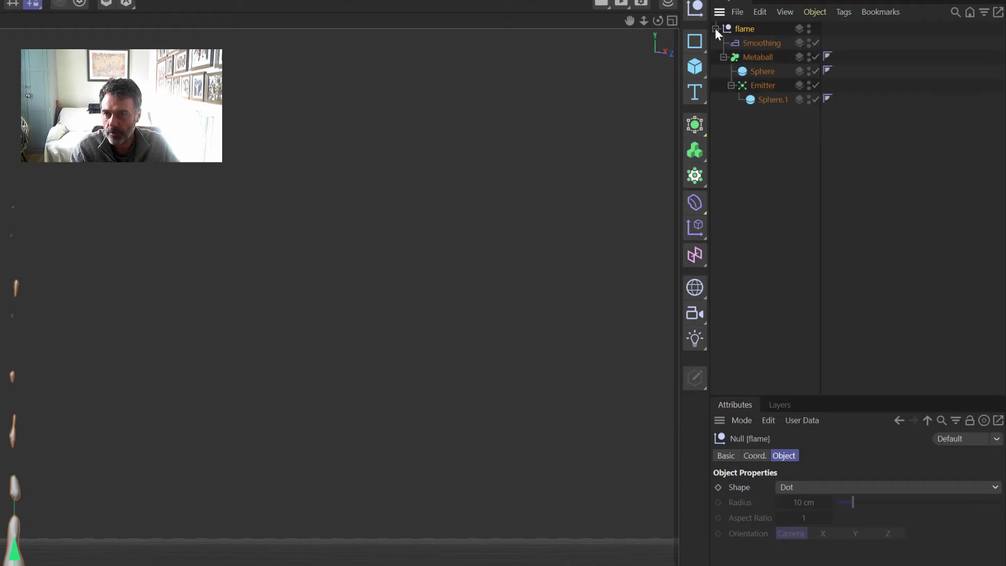
Play the animation with nothing selected to preview the smoothed stream rising from the sphere
{"action": "left_click", "coordinate": [762, 86]}
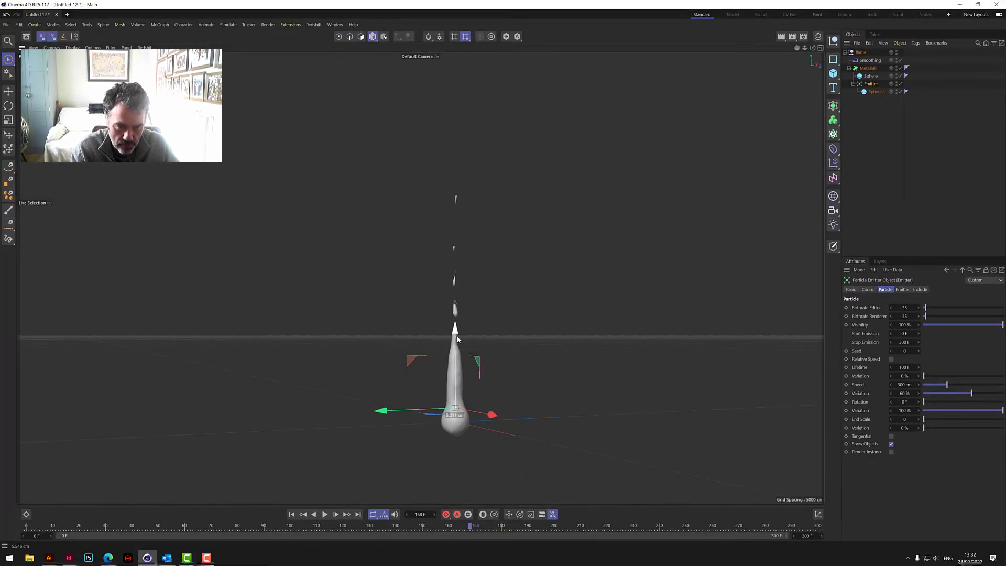
{"action": "left_click", "coordinate": [512, 389]}
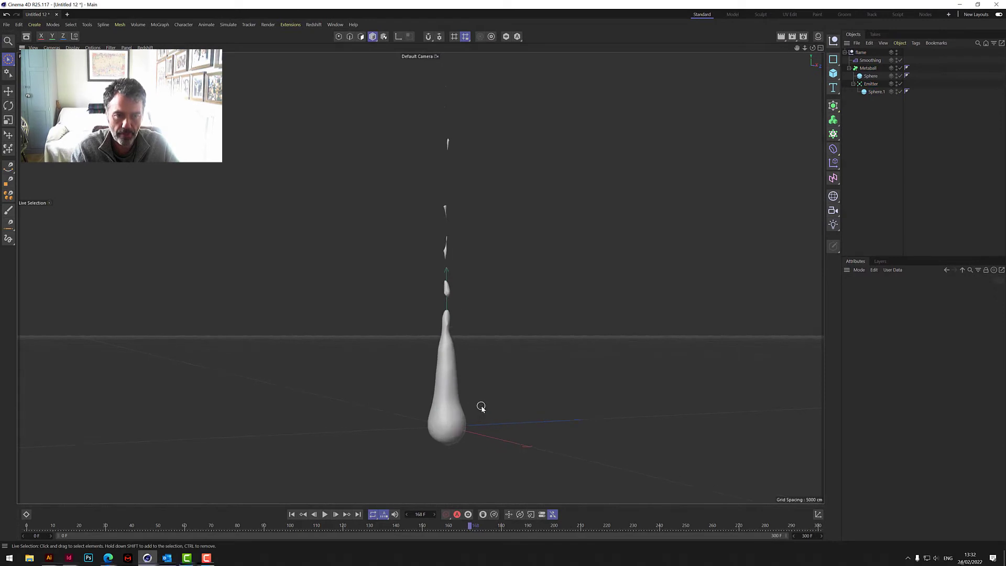
{"action": "scroll", "coordinate": [481, 407], "scroll_direction": "up", "scroll_amount": 2}
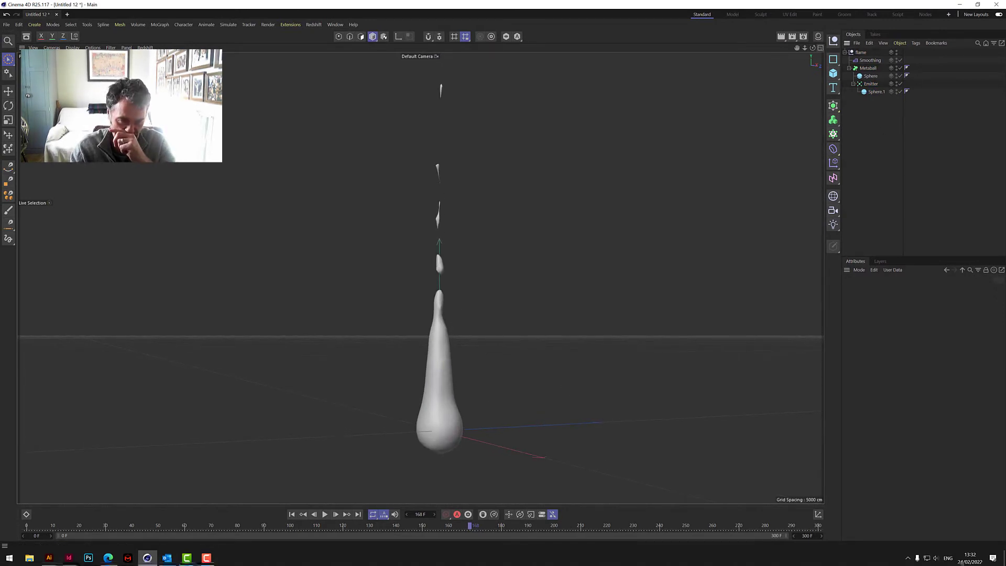
{"action": "left_click", "coordinate": [324, 514]}
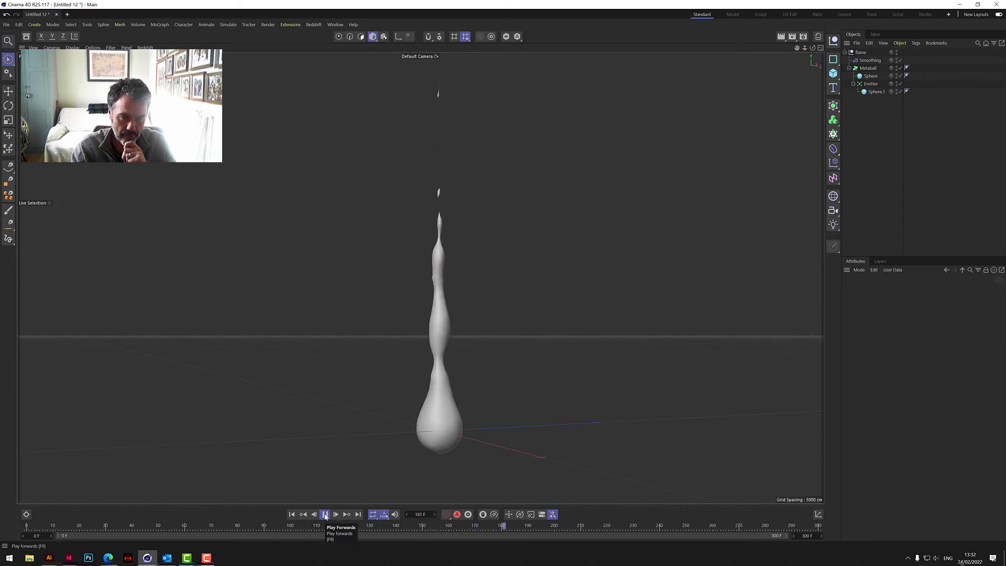
{"action": "left_click", "coordinate": [325, 514]}
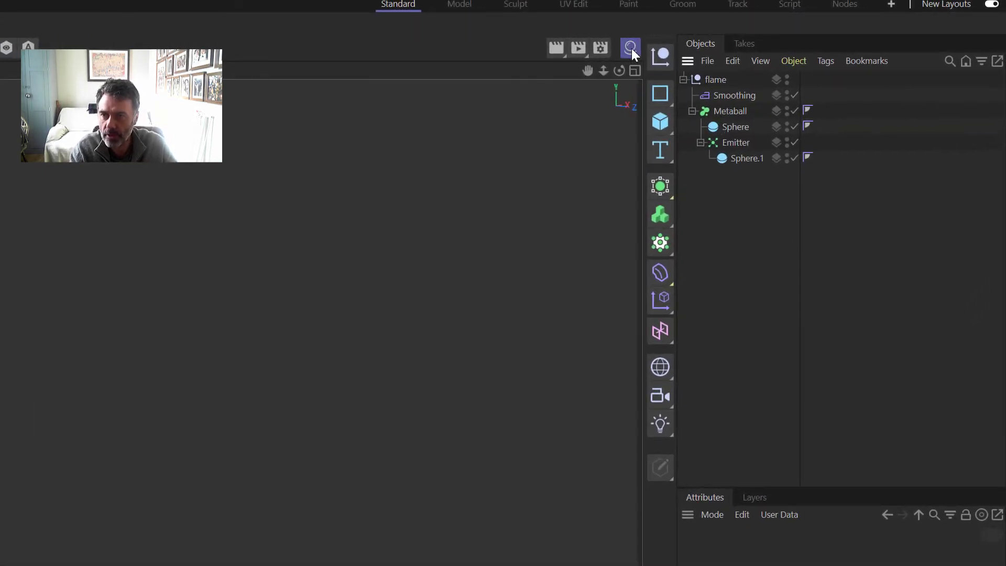
Create a new material with Color and Reflectance disabled and only the Luminance channel enabled
{"action": "left_click", "coordinate": [631, 48]}
{"action": "left_click", "coordinate": [422, 93]}
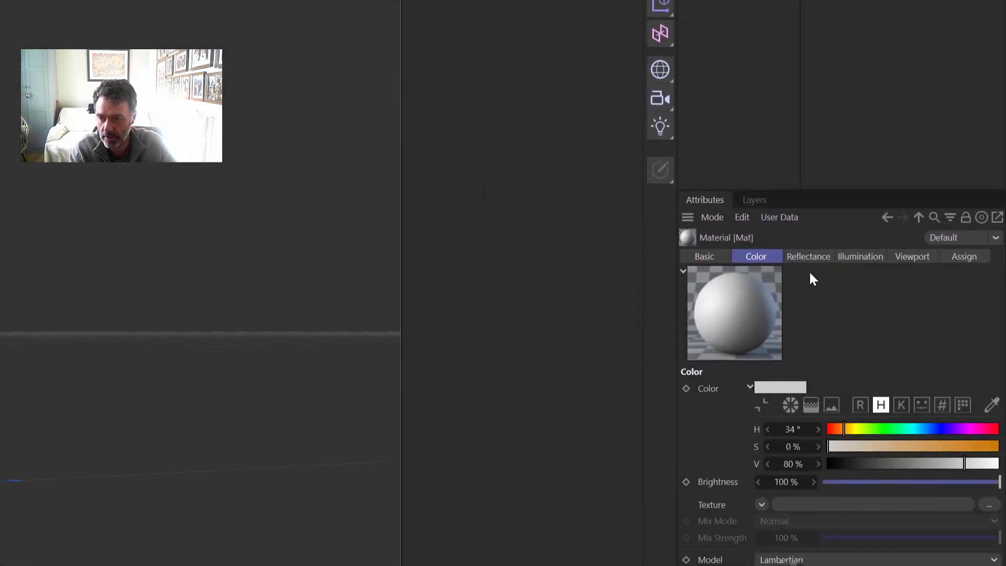
{"action": "left_click", "coordinate": [705, 223]}
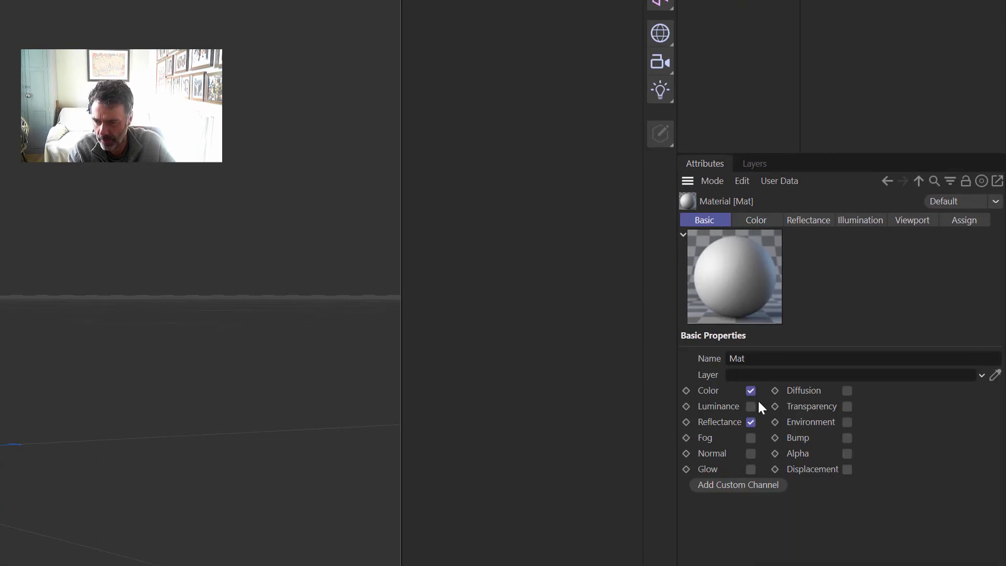
{"action": "left_click", "coordinate": [751, 422]}
{"action": "left_click", "coordinate": [751, 391]}
{"action": "left_click", "coordinate": [750, 405]}
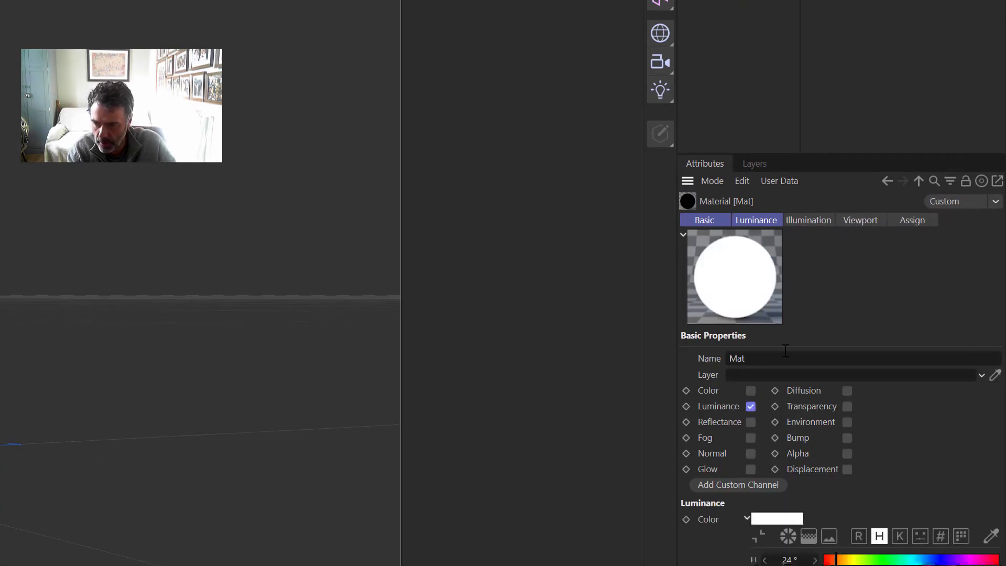
Set the material's luminance to a fully saturated orange and apply the material to the flame null
{"action": "left_click_drag", "start_coordinate": [824, 565], "coordinate": [997, 565]}
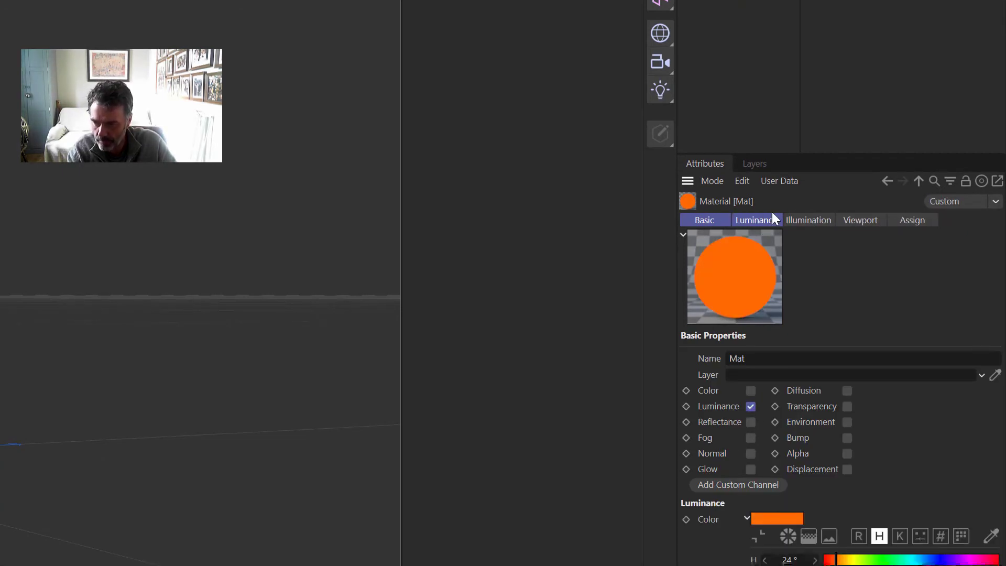
{"action": "left_click_drag", "start_coordinate": [425, 37], "coordinate": [717, 77]}
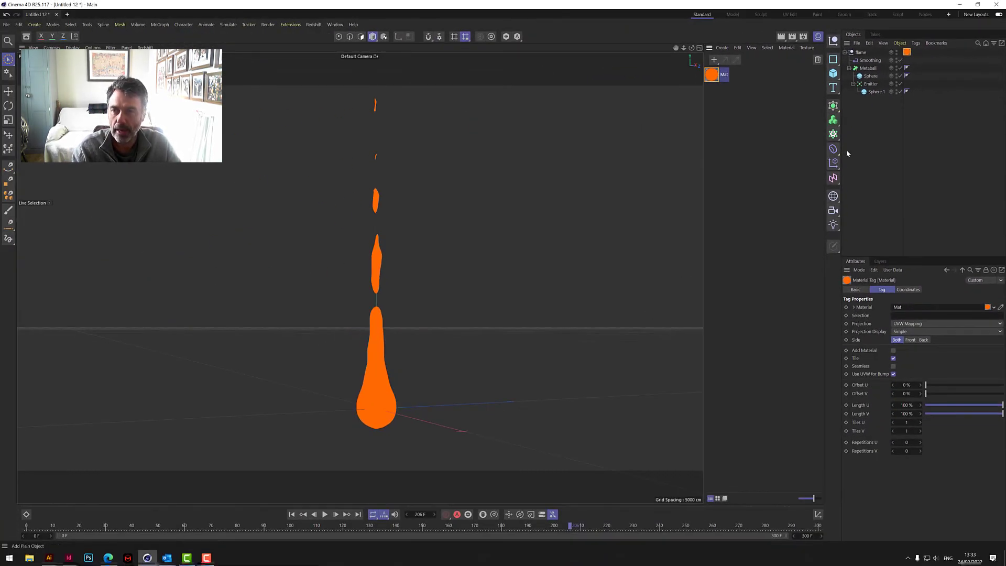
{"action": "left_click", "coordinate": [607, 289]}
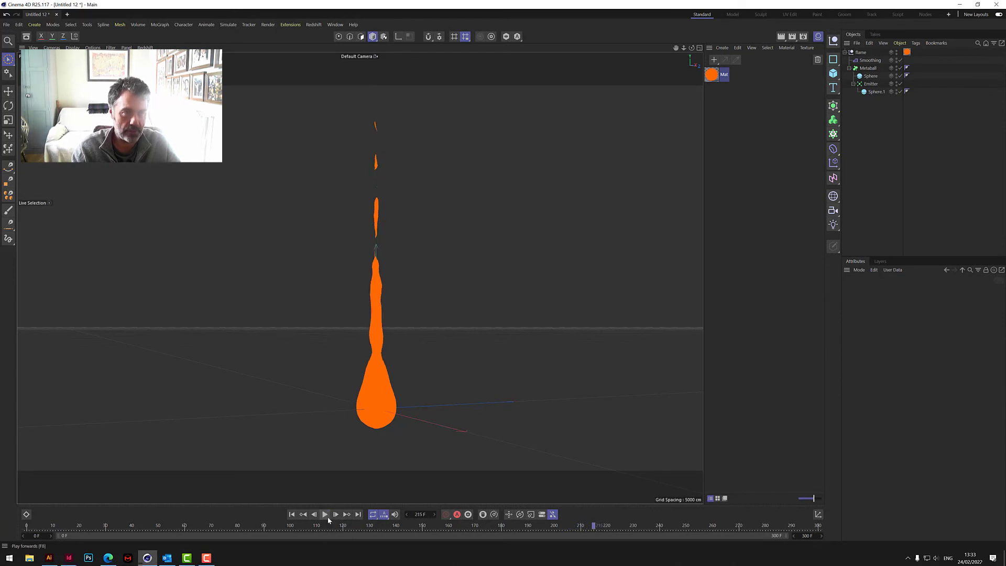
Add a Wind force and place it along the Z axis beside the base of the flame, blowing toward it
{"action": "left_click", "coordinate": [228, 25]}
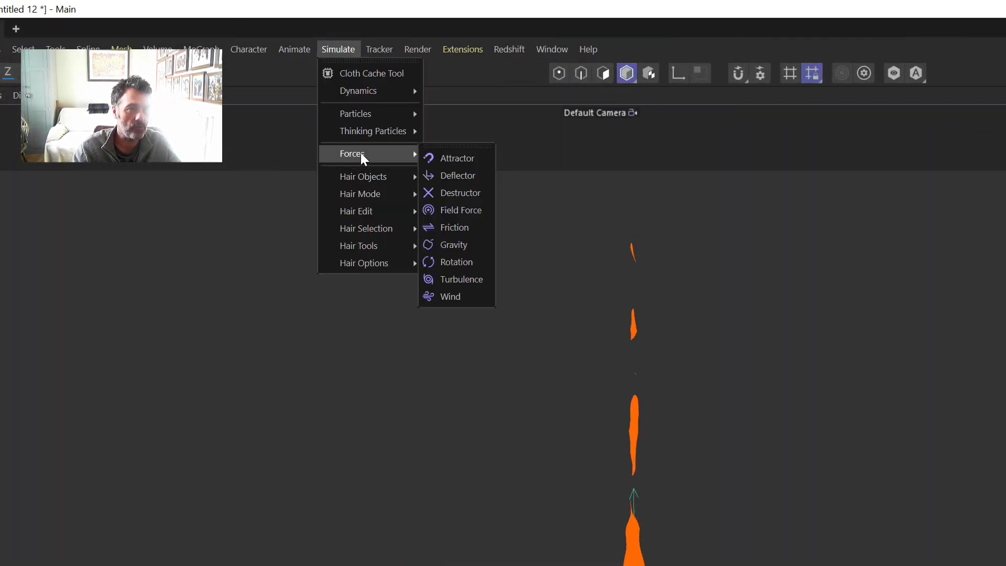
{"action": "mouse_move", "coordinate": [419, 157]}
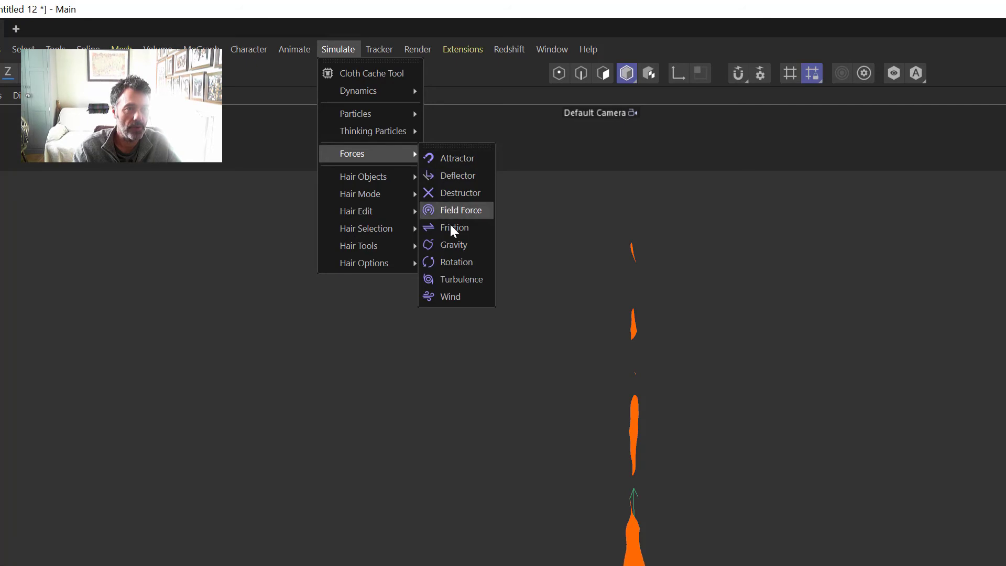
{"action": "left_click", "coordinate": [451, 294]}
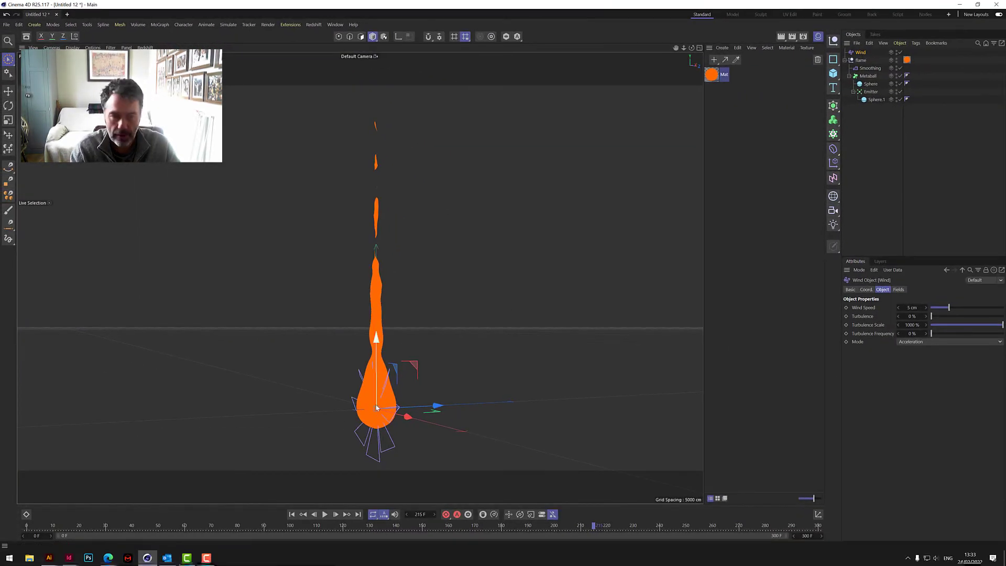
{"action": "left_click_drag", "start_coordinate": [446, 410], "coordinate": [355, 430]}
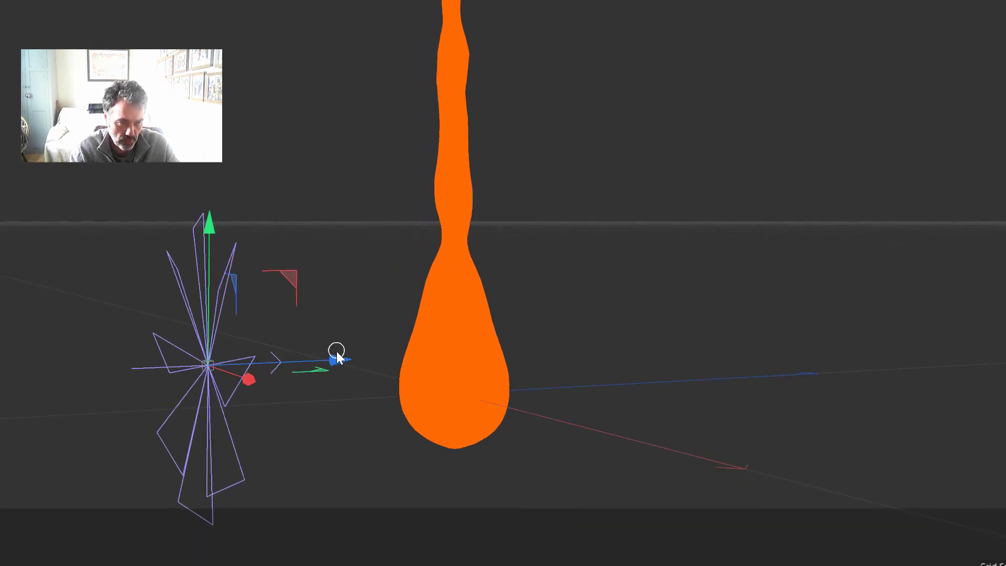
{"action": "left_click_drag", "start_coordinate": [338, 359], "coordinate": [366, 362]}
{"action": "scroll", "coordinate": [703, 247], "scroll_direction": "down", "scroll_amount": 3}
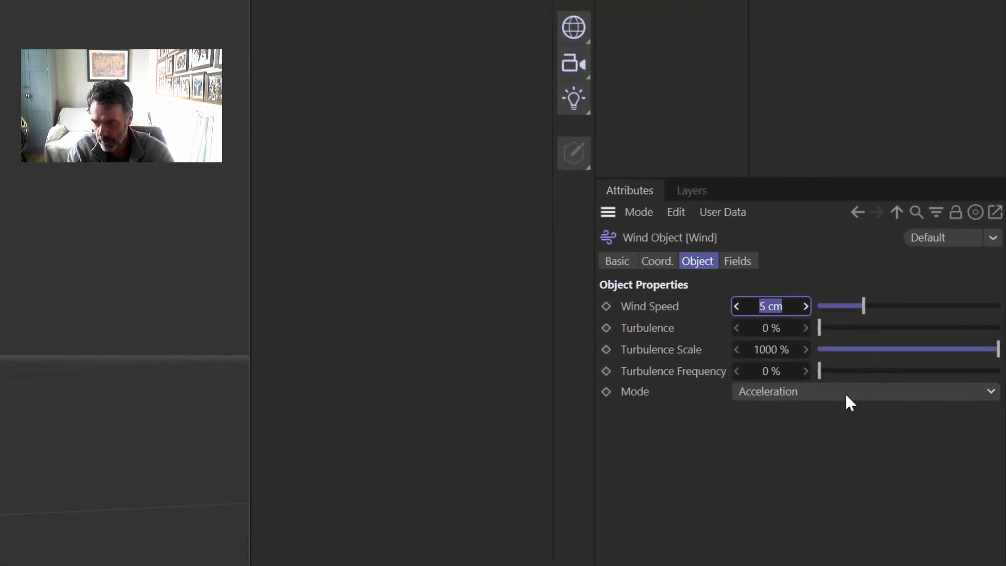
Set the wind speed to about 9.6 cm, turbulence to about 18% and turbulence frequency to about 17%, and rewind the animation to its start
{"action": "left_click_drag", "start_coordinate": [869, 308], "coordinate": [905, 308]}
{"action": "left_click_drag", "start_coordinate": [854, 328], "coordinate": [856, 330]}
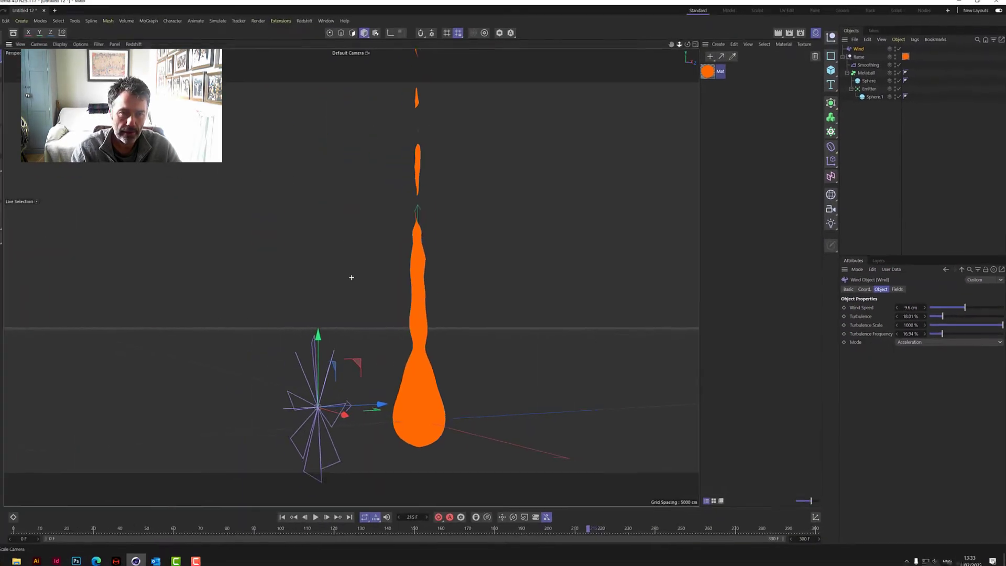
{"action": "left_click_drag", "start_coordinate": [692, 48], "coordinate": [380, 483]}
{"action": "left_click", "coordinate": [292, 514]}
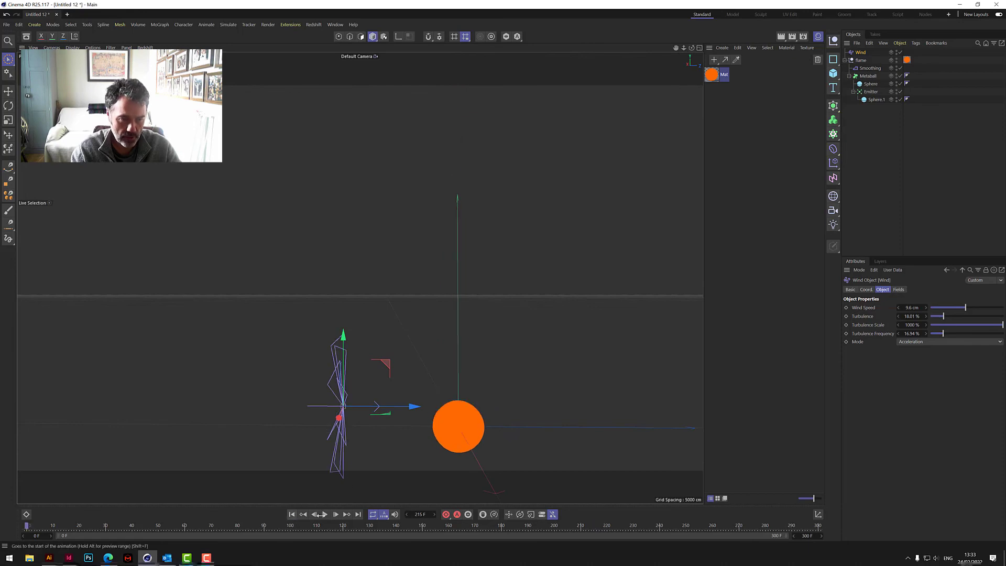